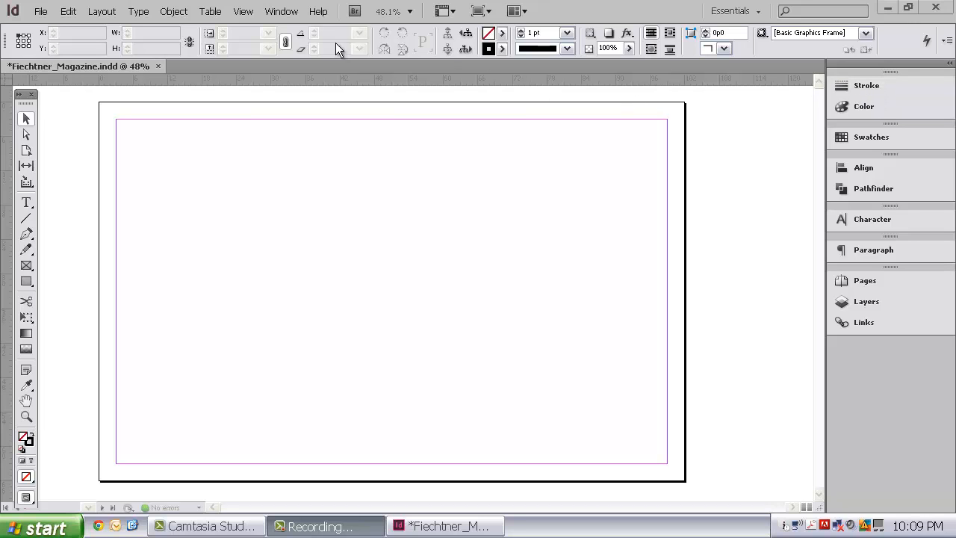
Show the Object Styles panel and dock it as its own group below Links
{"action": "left_click", "coordinate": [291, 12]}
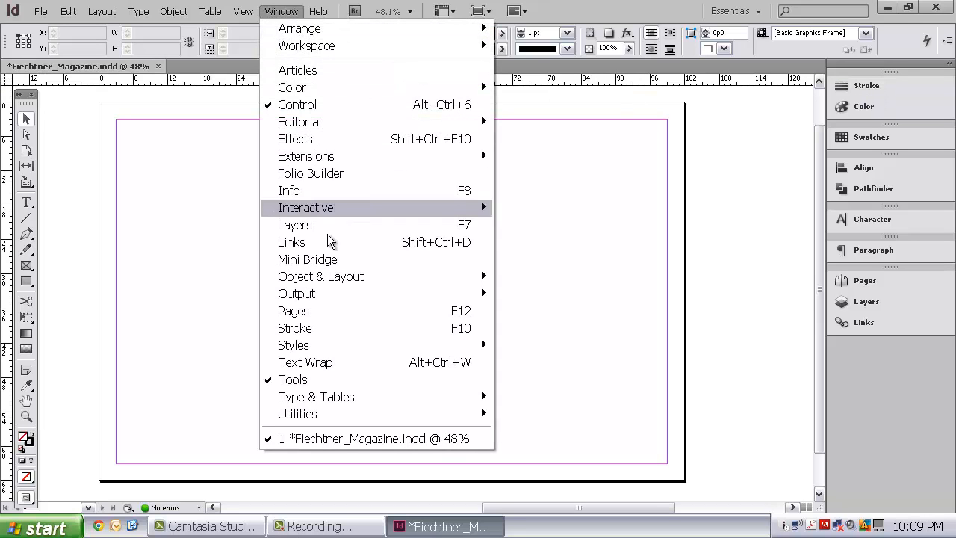
{"action": "mouse_move", "coordinate": [275, 348]}
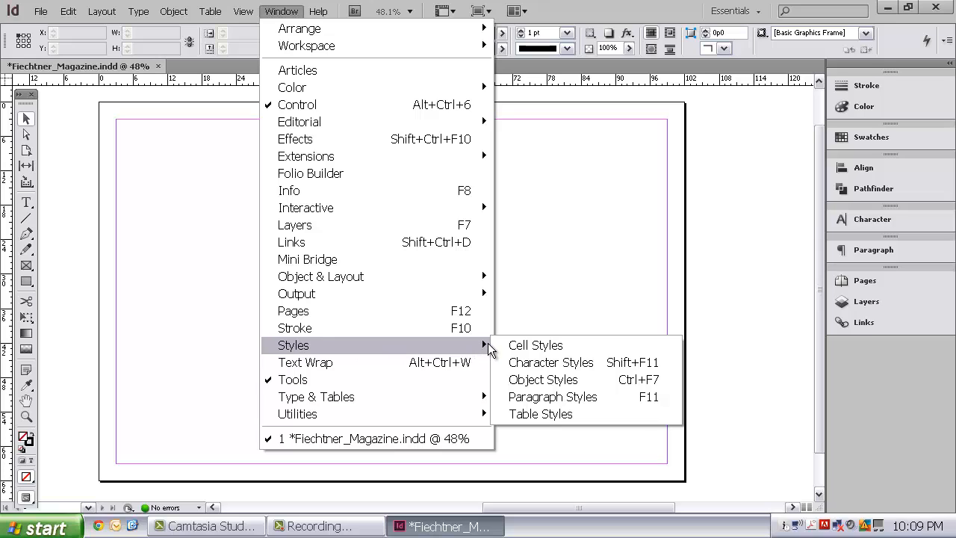
{"action": "left_click", "coordinate": [525, 382]}
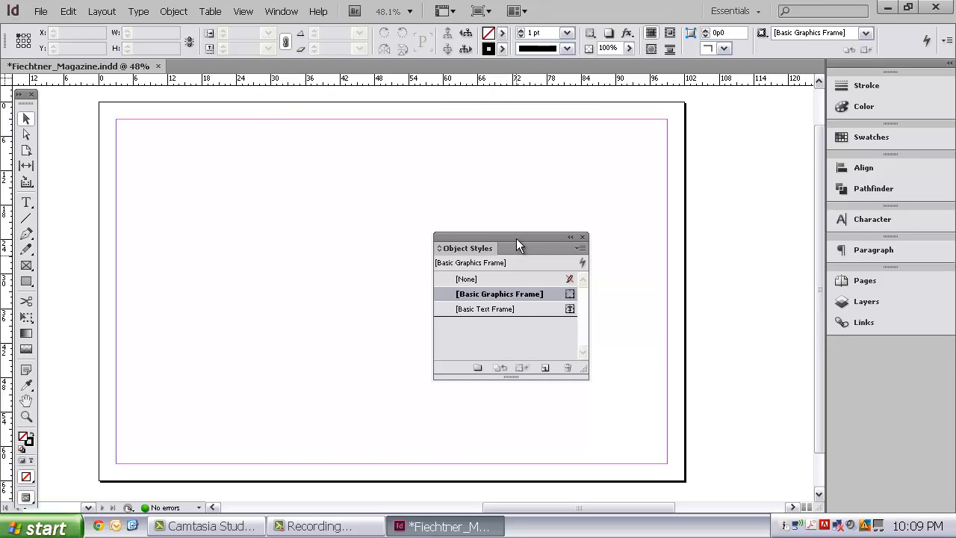
{"action": "left_click_drag", "start_coordinate": [516, 238], "coordinate": [885, 353]}
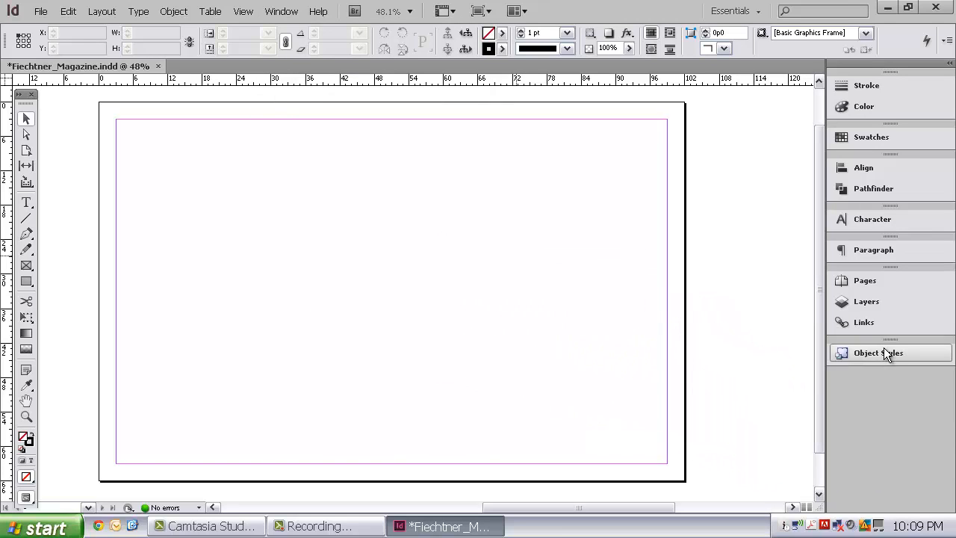
Show the Paragraph Styles and Character Styles panel group and dock it below Object Styles
{"action": "left_click", "coordinate": [283, 12]}
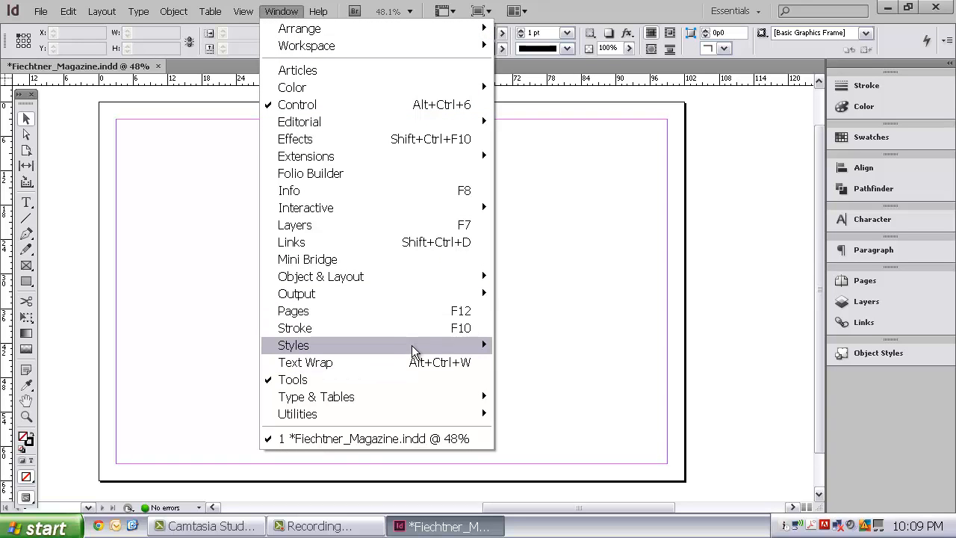
{"action": "mouse_move", "coordinate": [417, 348]}
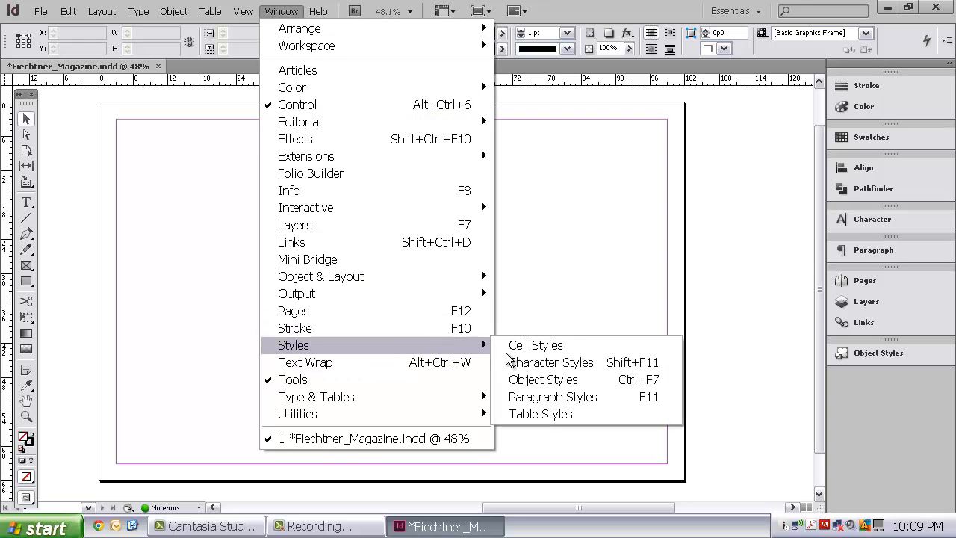
{"action": "left_click", "coordinate": [553, 397]}
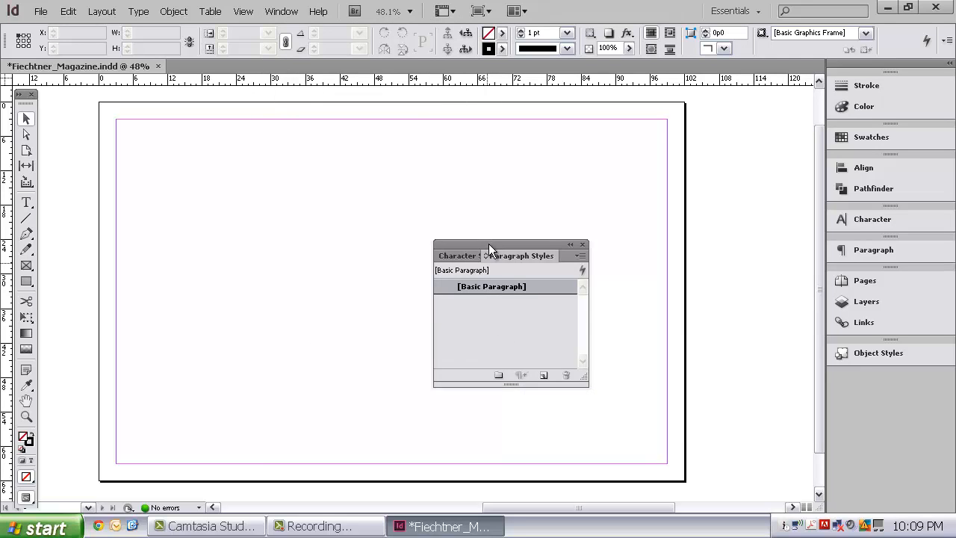
{"action": "left_click_drag", "start_coordinate": [487, 244], "coordinate": [877, 374]}
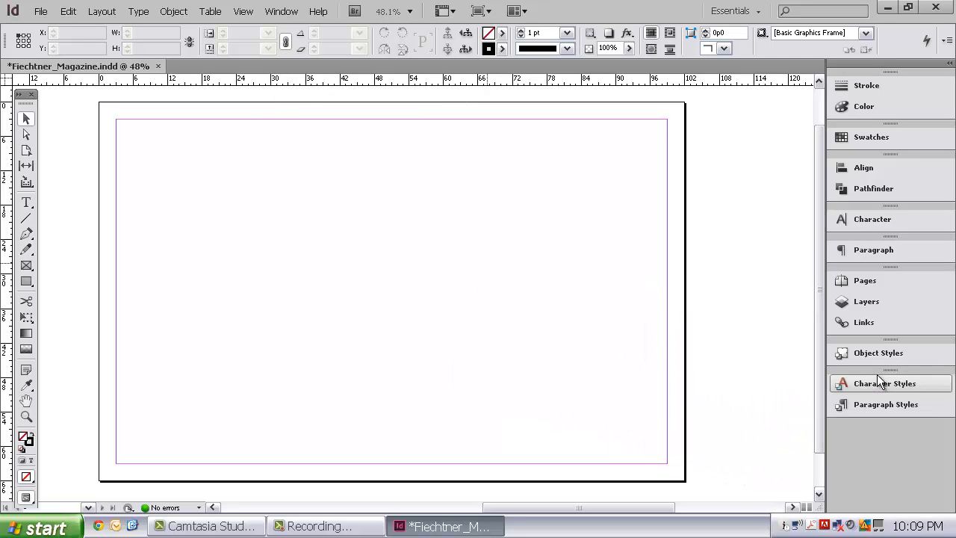
Show the Gradient panel and dock it below the Paragraph Styles panel
{"action": "left_click", "coordinate": [281, 11]}
{"action": "mouse_move", "coordinate": [371, 101]}
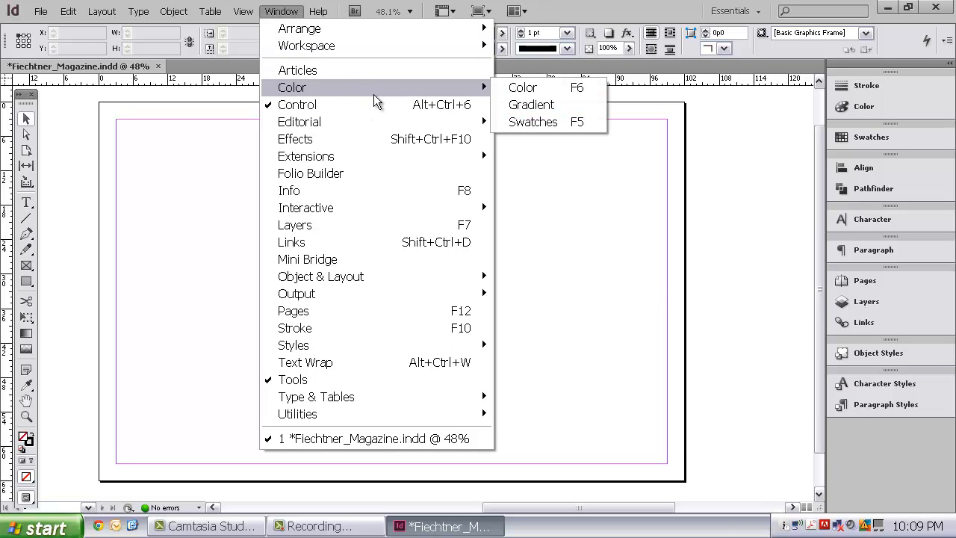
{"action": "left_click", "coordinate": [530, 106]}
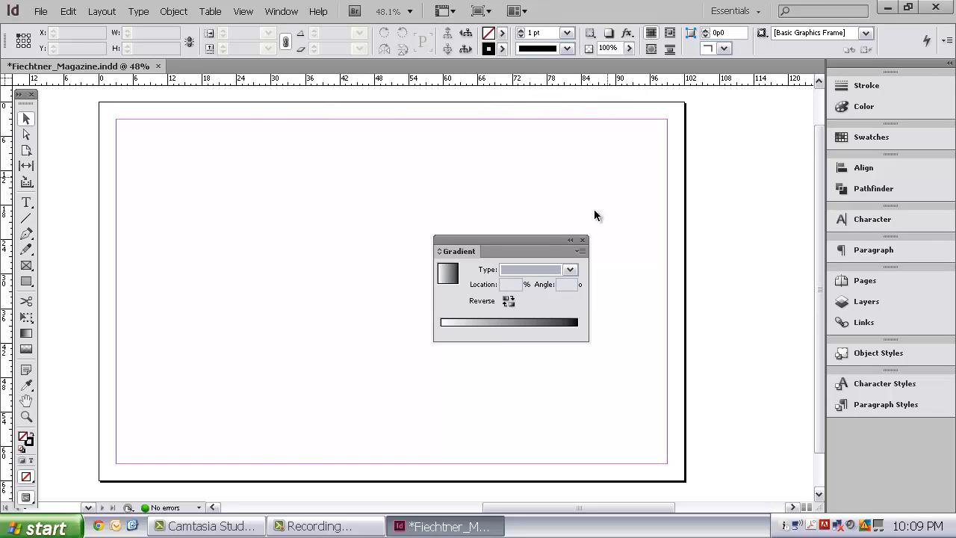
{"action": "left_click_drag", "start_coordinate": [508, 236], "coordinate": [876, 419]}
Add the Transform panel to the dock below Pathfinder and regroup the Character panel with Swatches
{"action": "left_click", "coordinate": [289, 12]}
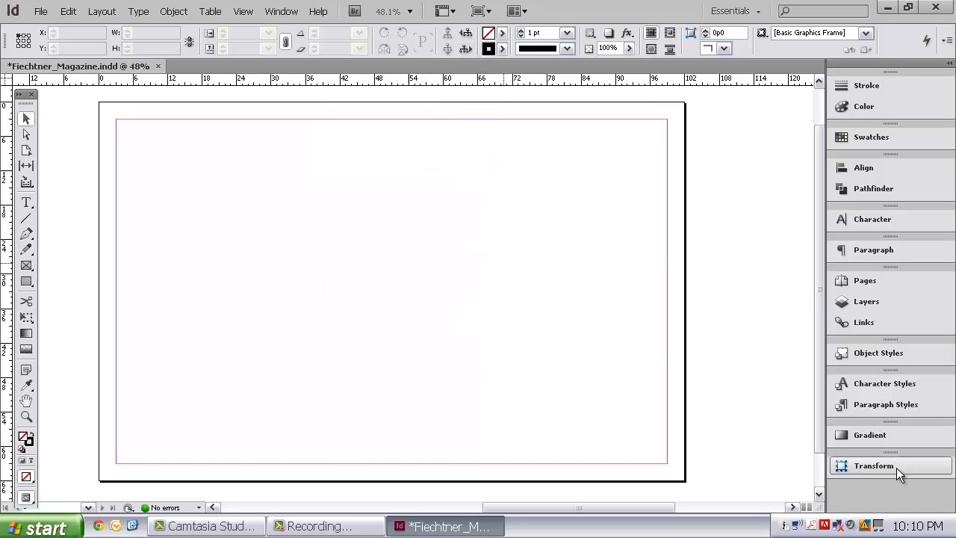
{"action": "mouse_move", "coordinate": [898, 452]}
{"action": "left_mouse_down"}
{"action": "mouse_move", "coordinate": [891, 72]}
{"action": "mouse_move", "coordinate": [891, 118]}
{"action": "left_mouse_up"}
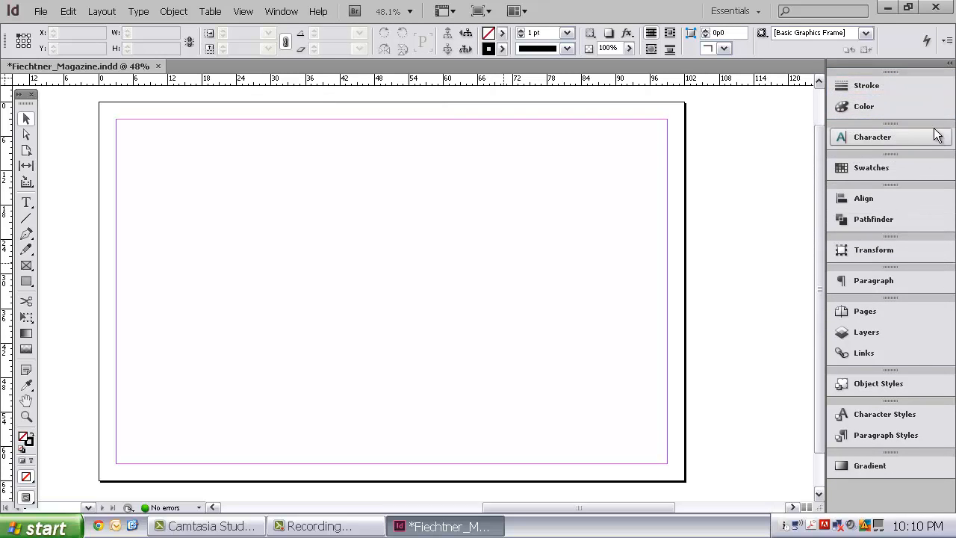
{"action": "left_click_drag", "start_coordinate": [928, 127], "coordinate": [730, 132]}
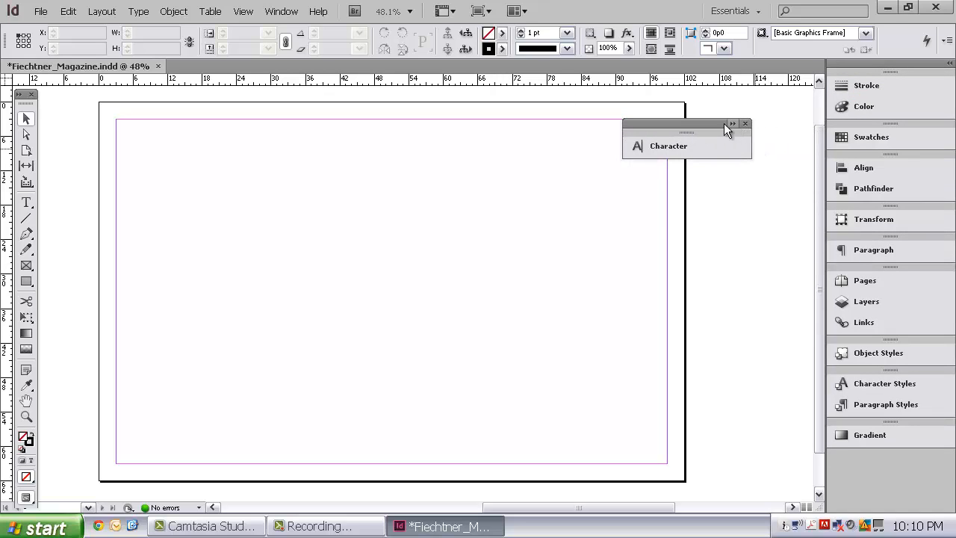
{"action": "left_click_drag", "start_coordinate": [704, 124], "coordinate": [901, 126]}
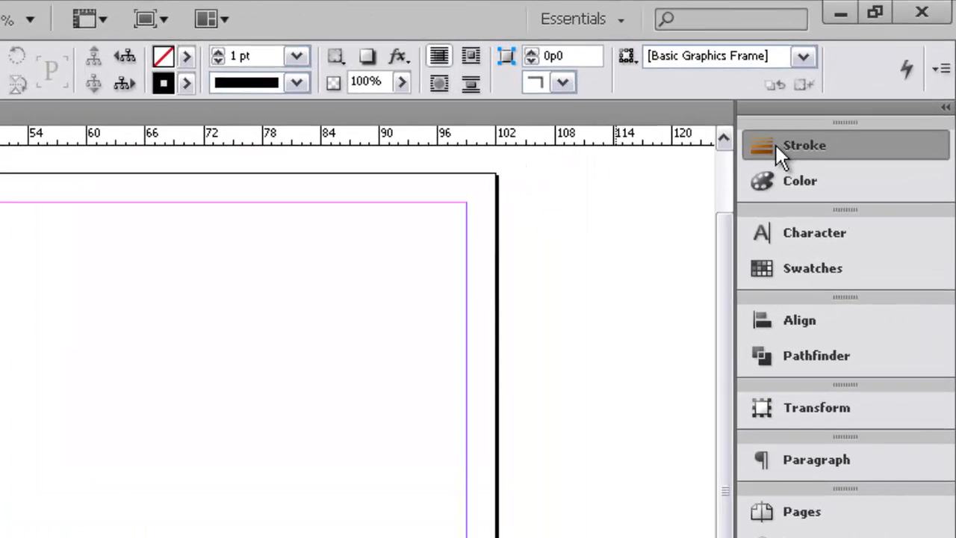
Examine the Stroke panel's options along with the available stroke types, weights and line-start shapes
{"action": "left_click", "coordinate": [853, 86]}
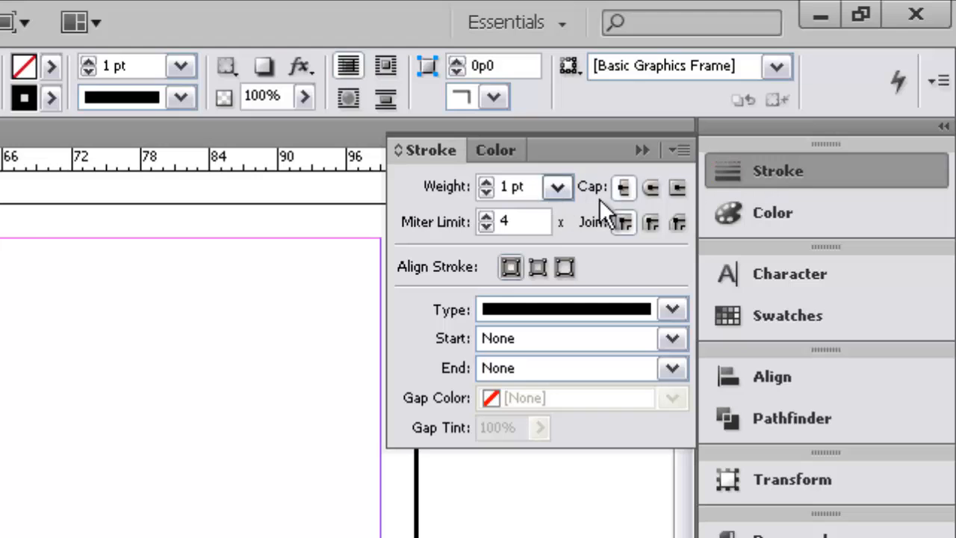
{"action": "left_click", "coordinate": [733, 172]}
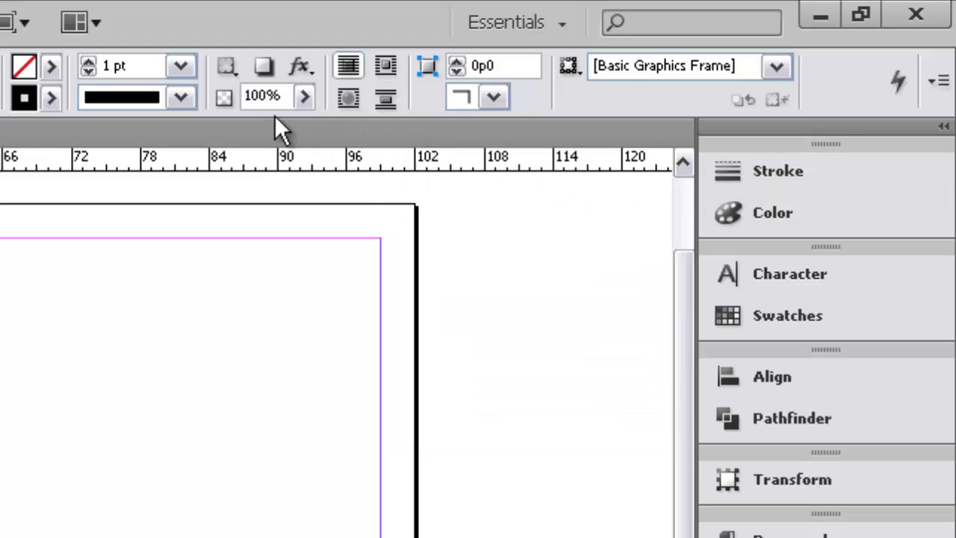
{"action": "left_click", "coordinate": [182, 97]}
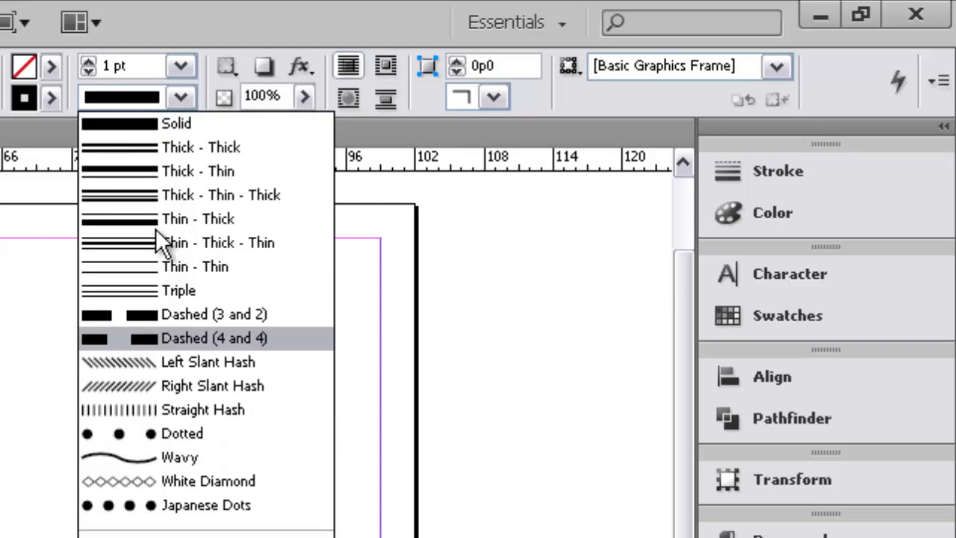
{"action": "left_click", "coordinate": [182, 65]}
{"action": "left_click", "coordinate": [177, 67]}
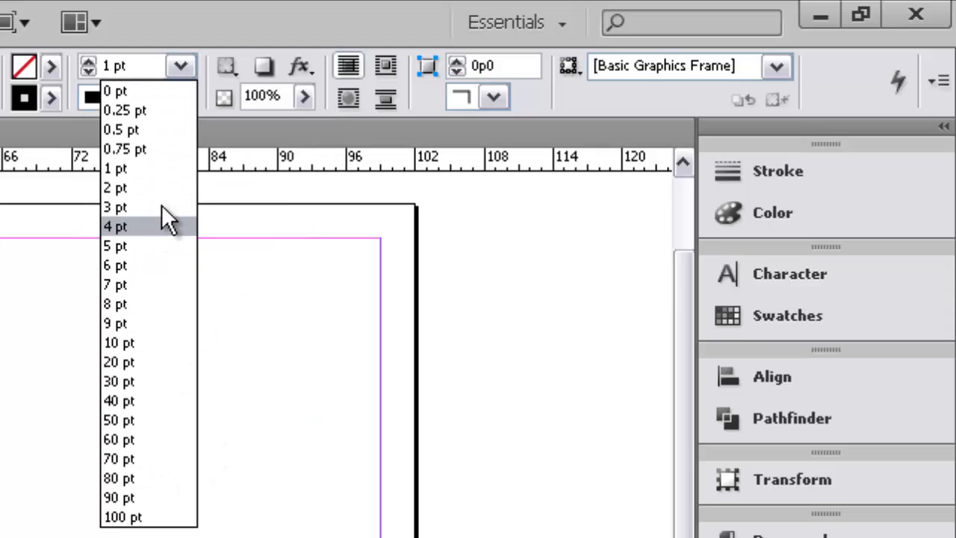
{"action": "left_click", "coordinate": [185, 66]}
{"action": "left_click", "coordinate": [792, 174]}
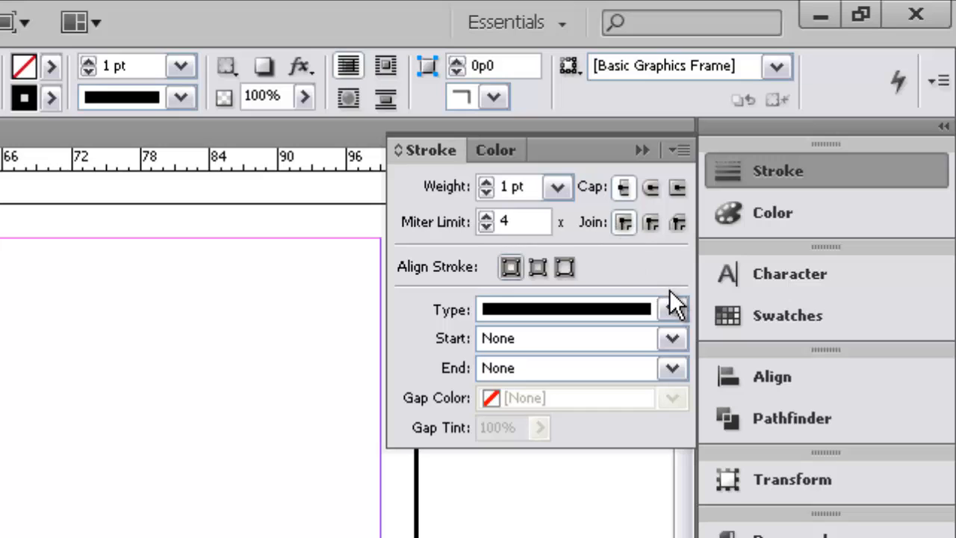
{"action": "left_click", "coordinate": [671, 338]}
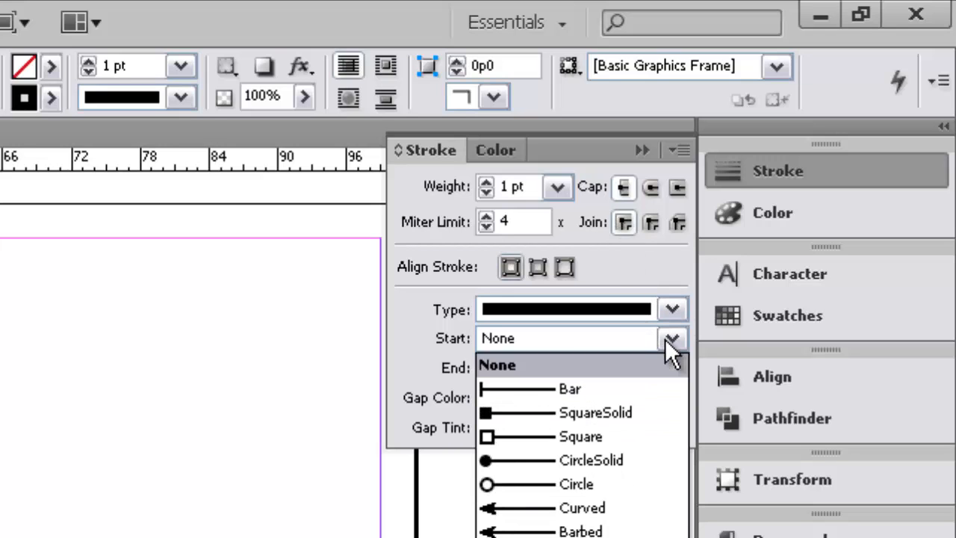
{"action": "left_click", "coordinate": [606, 368]}
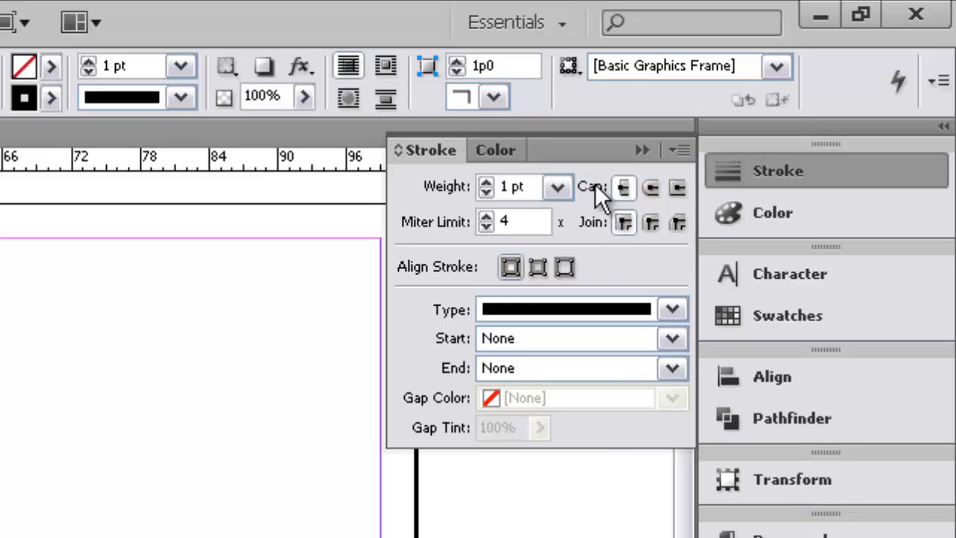
Review the Color panel's color modes and compare the fill and stroke color controls
{"action": "left_click", "coordinate": [500, 147]}
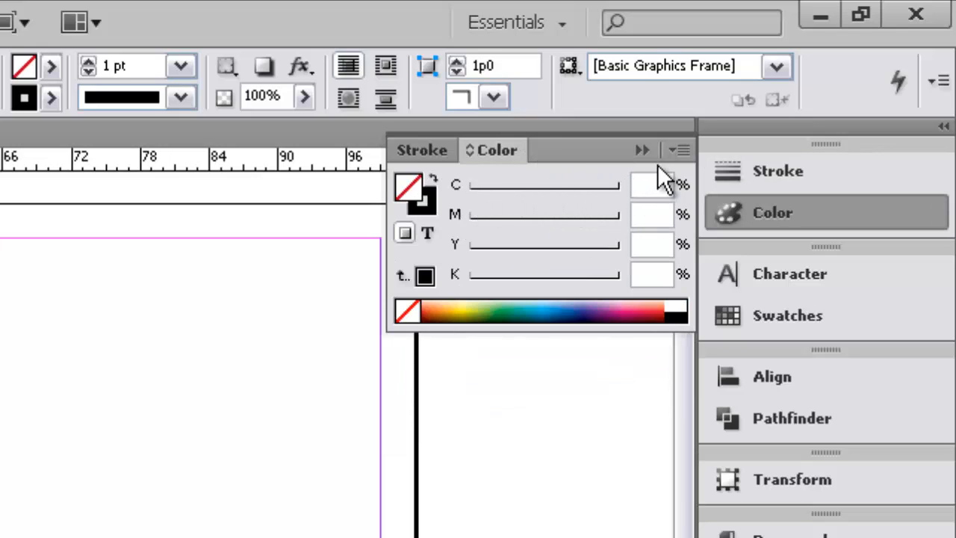
{"action": "left_click", "coordinate": [676, 151]}
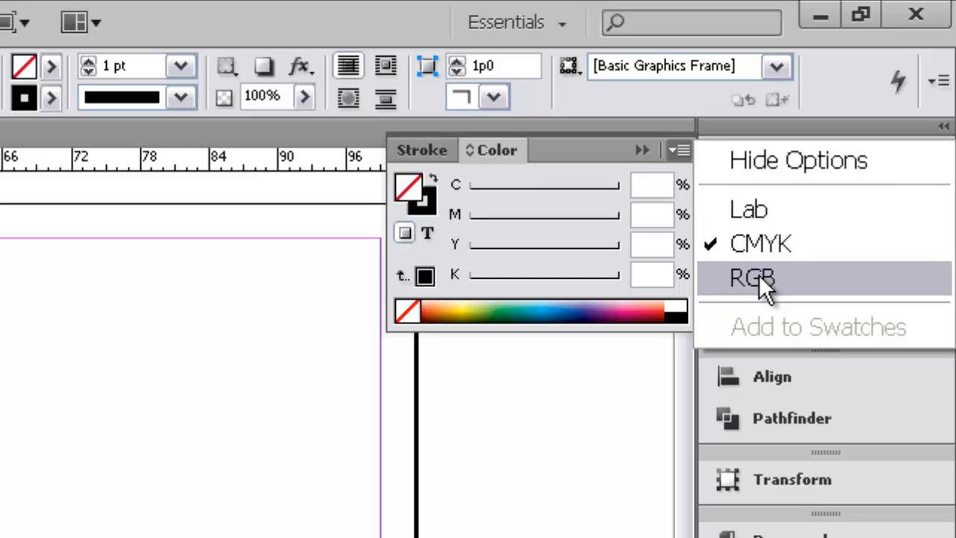
{"action": "left_click", "coordinate": [674, 147]}
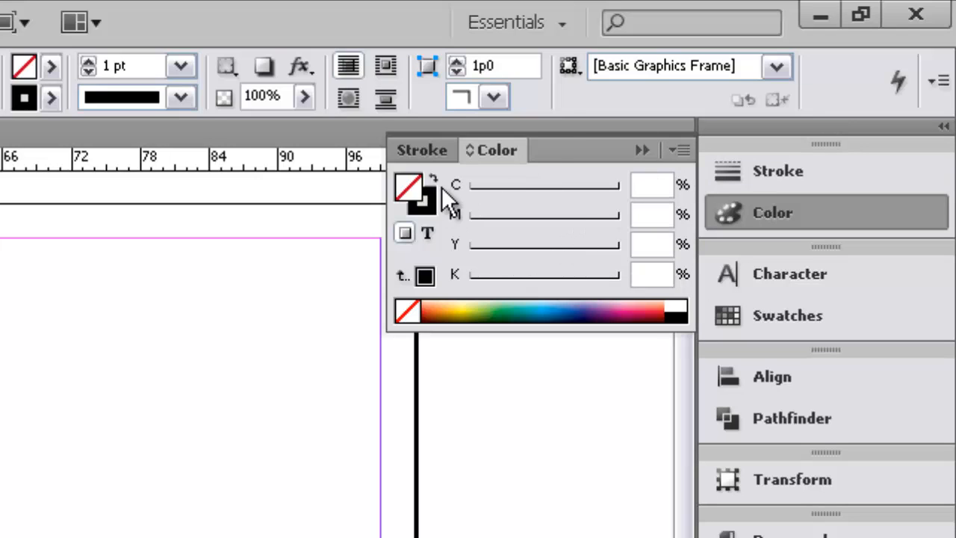
{"action": "left_click", "coordinate": [420, 191]}
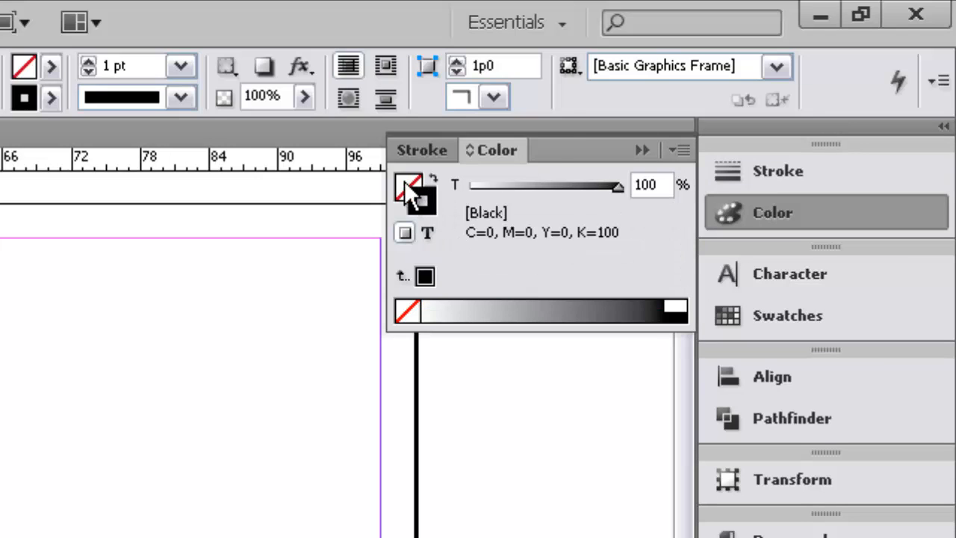
{"action": "left_click", "coordinate": [406, 184]}
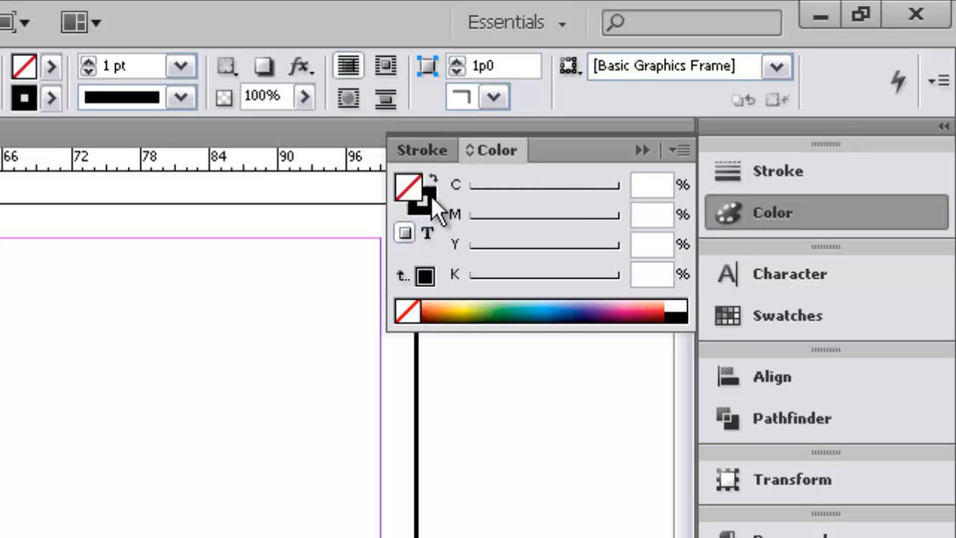
{"action": "left_click", "coordinate": [434, 197]}
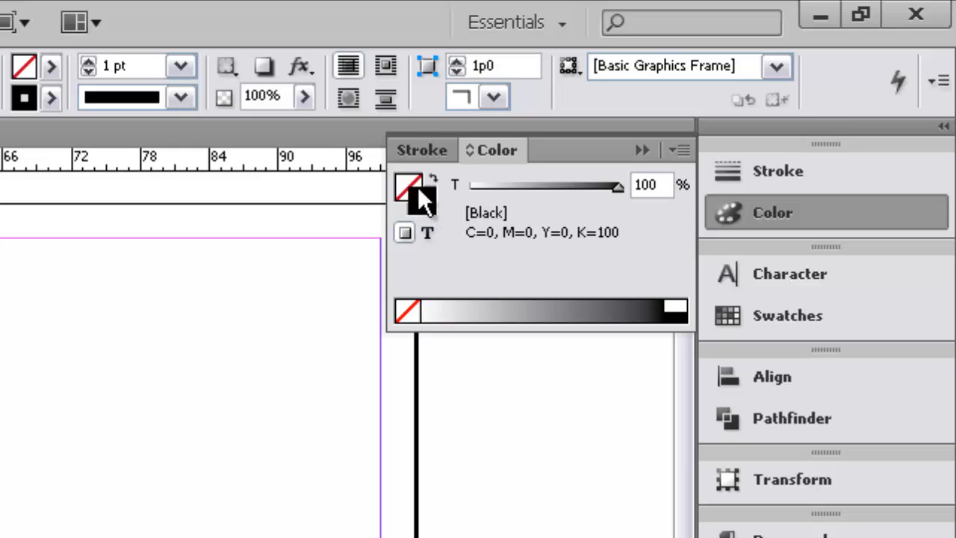
{"action": "left_click", "coordinate": [412, 182]}
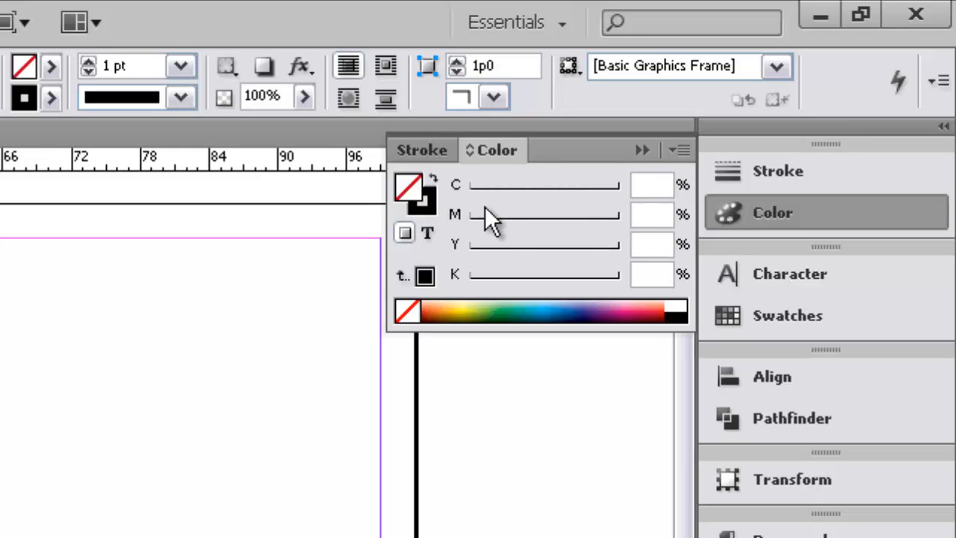
{"action": "left_click", "coordinate": [763, 212]}
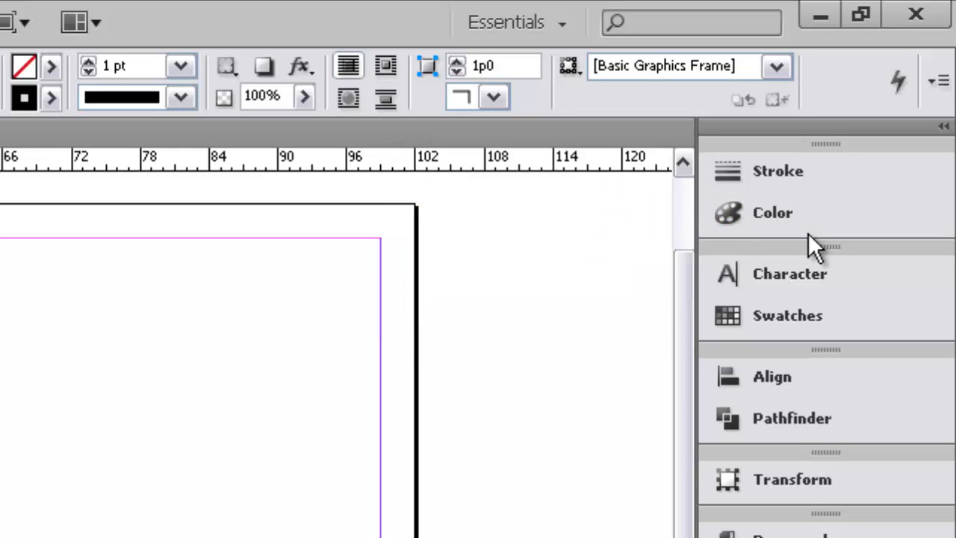
Look over the text formatting options in the Character panel and the color list in the Swatches panel
{"action": "left_click", "coordinate": [829, 270]}
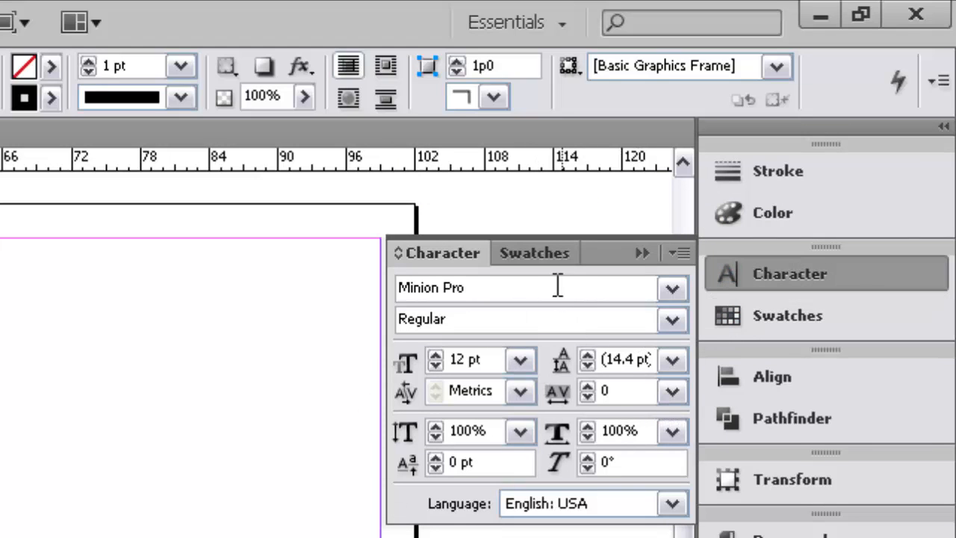
{"action": "left_click", "coordinate": [545, 257]}
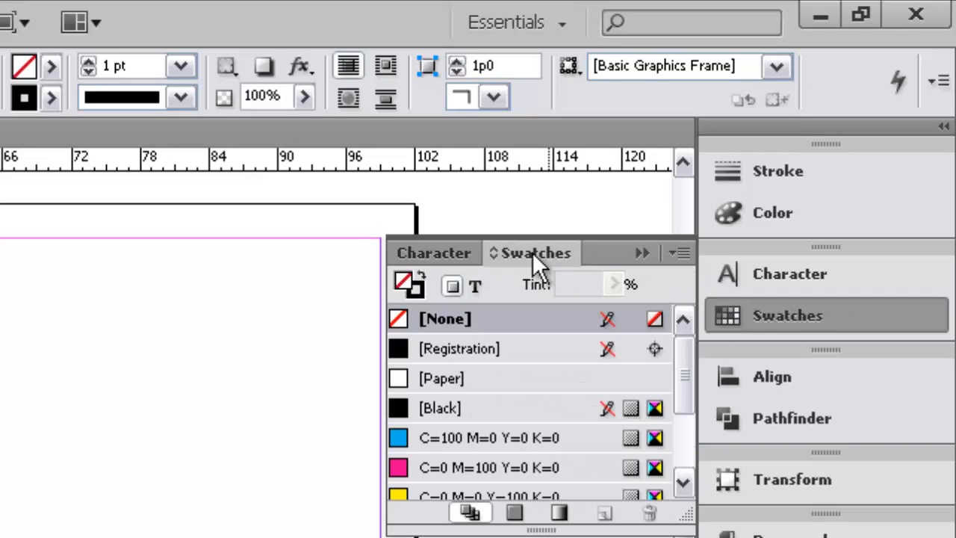
{"action": "left_click", "coordinate": [448, 252]}
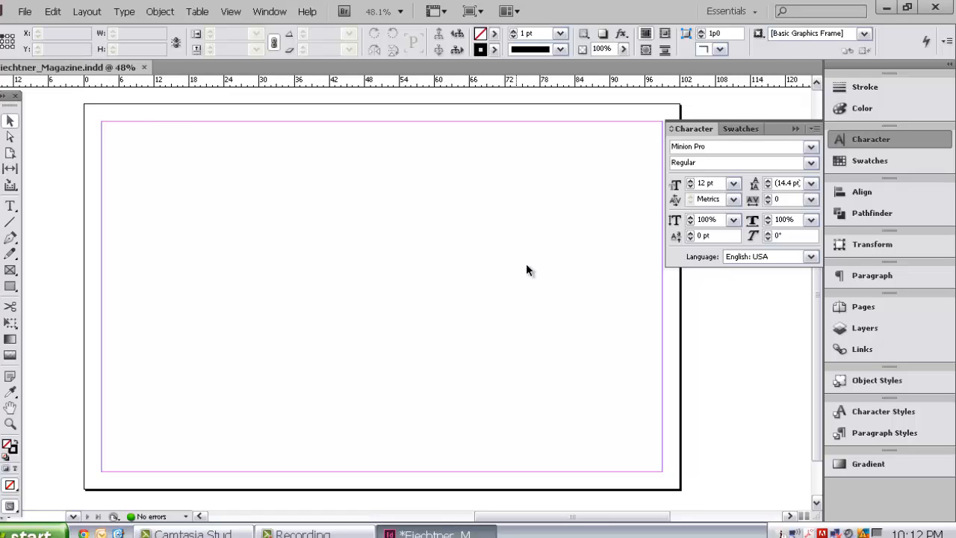
Set the default fill color to the green swatch C=75 M=5 Y=100 K=0
{"action": "left_click", "coordinate": [746, 132]}
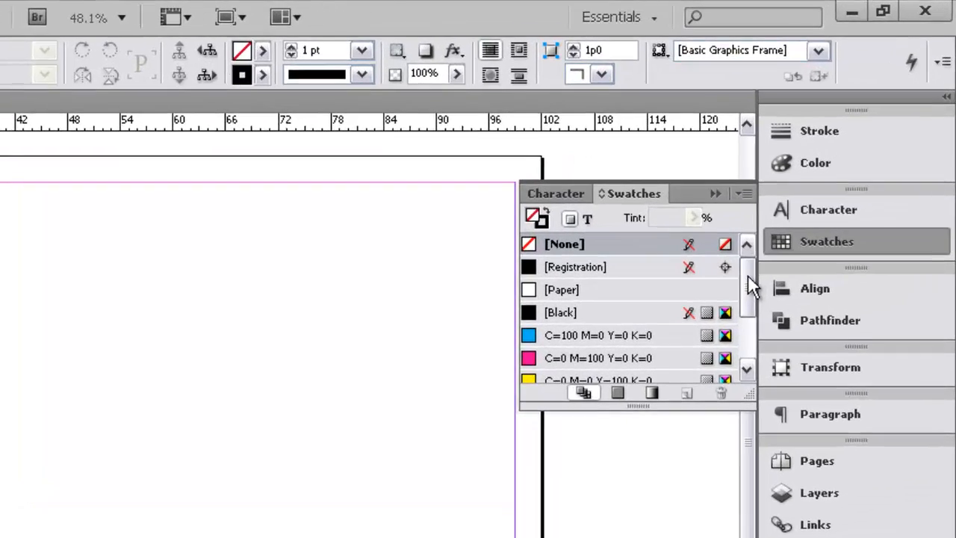
{"action": "left_click_drag", "start_coordinate": [747, 274], "coordinate": [748, 339]}
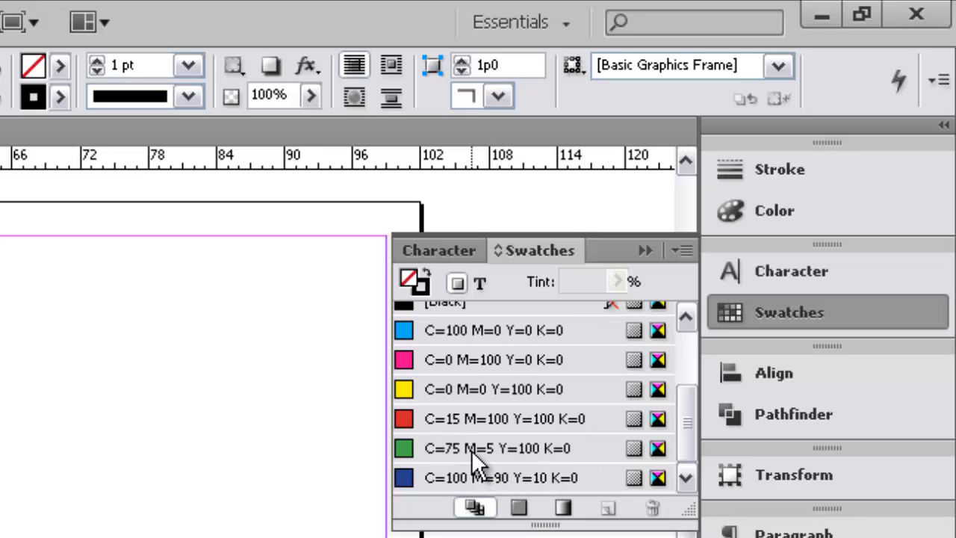
{"action": "left_click", "coordinate": [559, 443]}
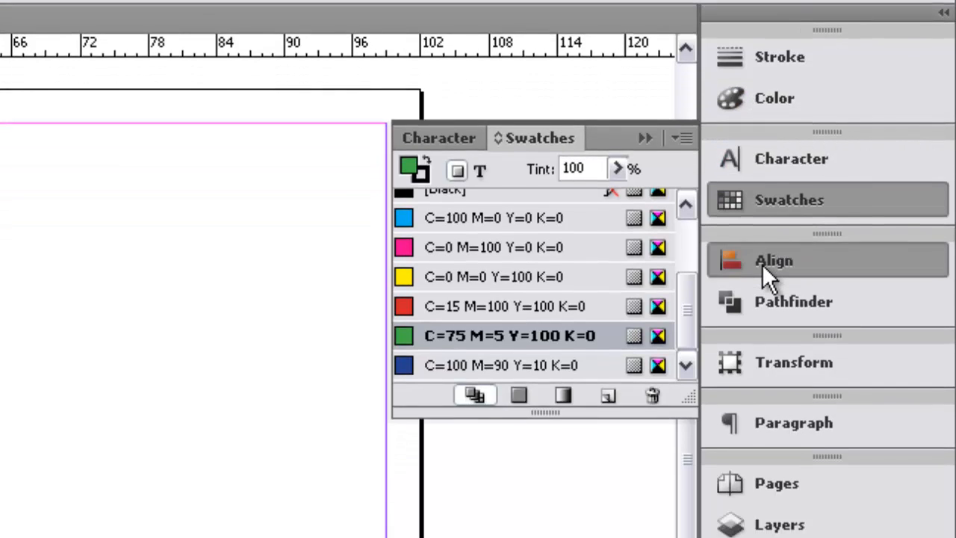
Review the options in the Align and Pathfinder panels, drawing a temporary rectangle on the page and deleting it
{"action": "left_click", "coordinate": [773, 373]}
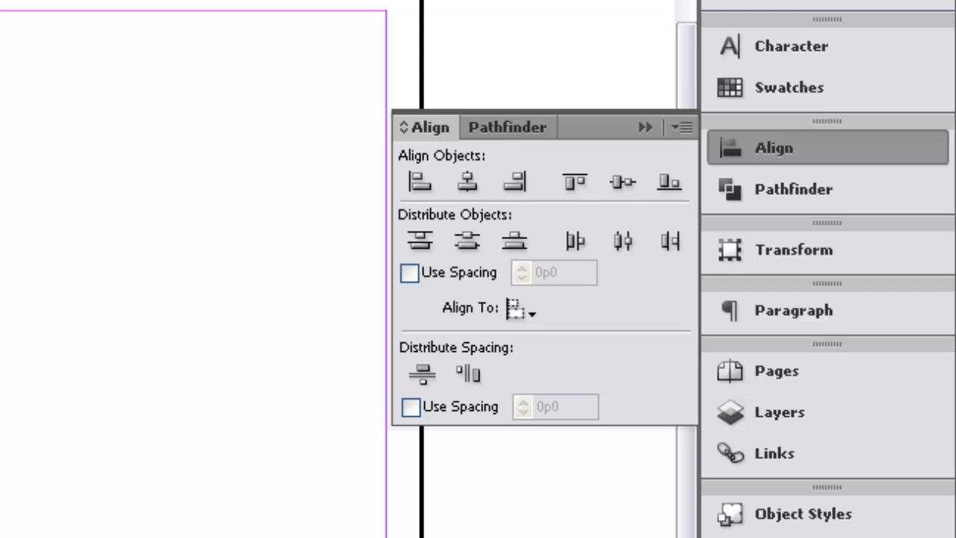
{"action": "left_click", "coordinate": [507, 127]}
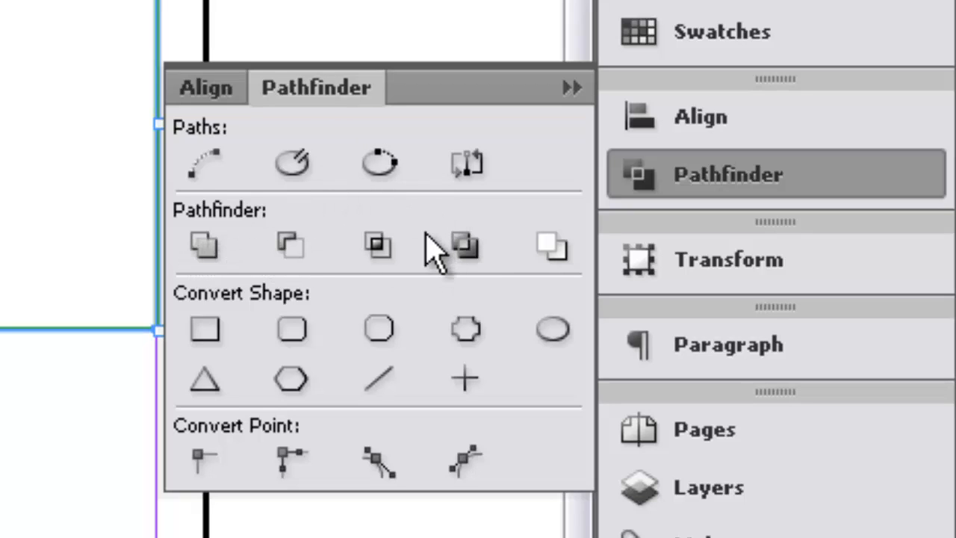
{"action": "left_click_drag", "start_coordinate": [189, 0], "coordinate": [0, 382]}
{"action": "key", "text": "Delete"}
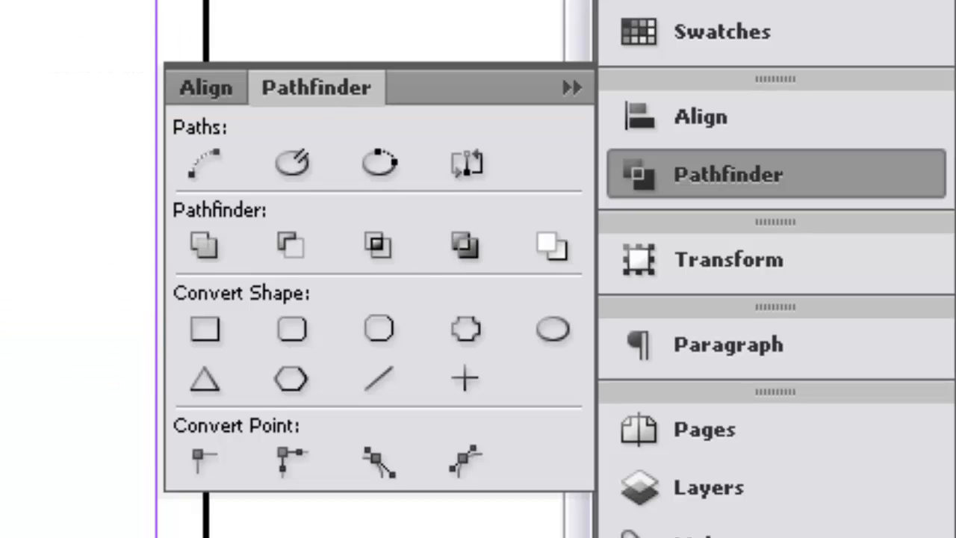
{"action": "left_click", "coordinate": [569, 88]}
Draw a green rectangle about 45p7.2 wide and 32p9.6 high on the page and check its position and size in the Transform panel
{"action": "left_click", "coordinate": [728, 286]}
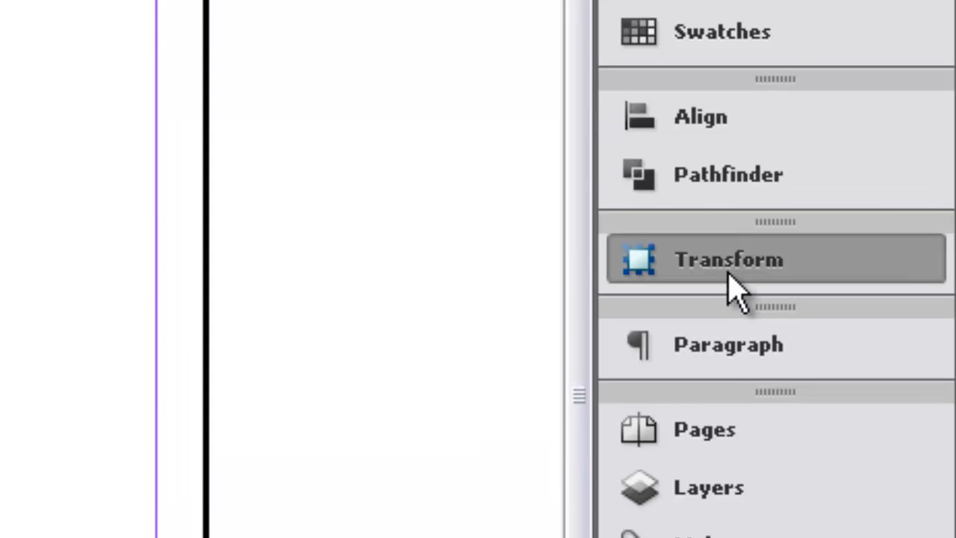
{"action": "left_click", "coordinate": [729, 273]}
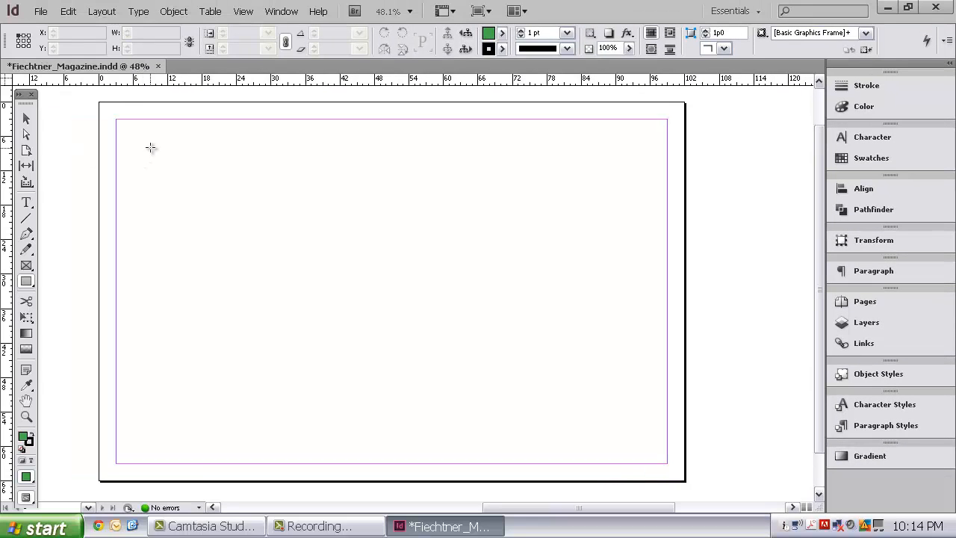
{"action": "left_click_drag", "start_coordinate": [149, 147], "coordinate": [412, 337]}
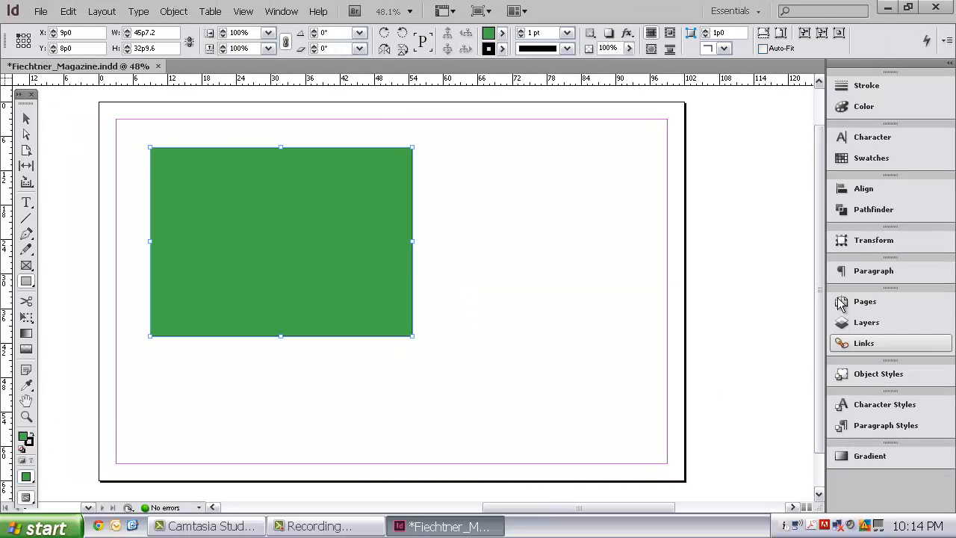
{"action": "left_click", "coordinate": [859, 240]}
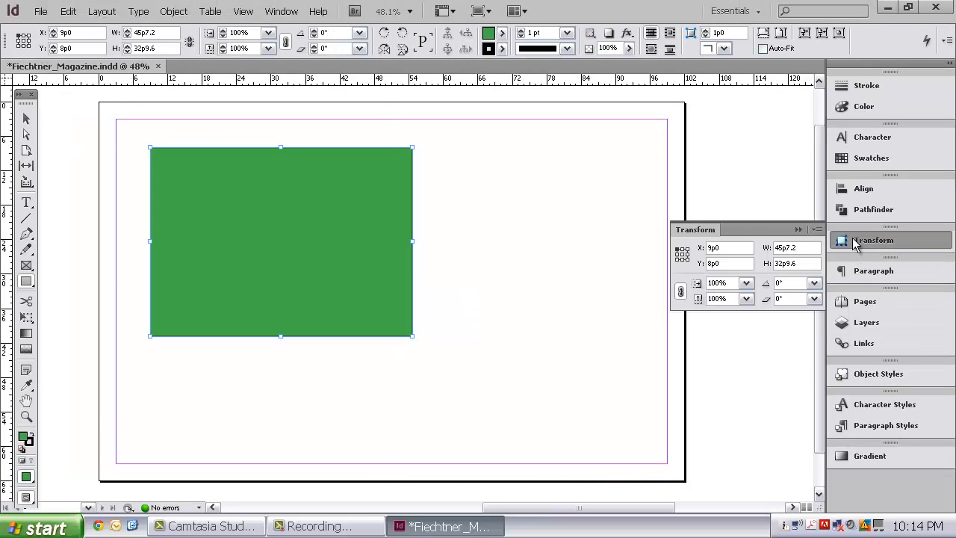
{"action": "left_click", "coordinate": [798, 229]}
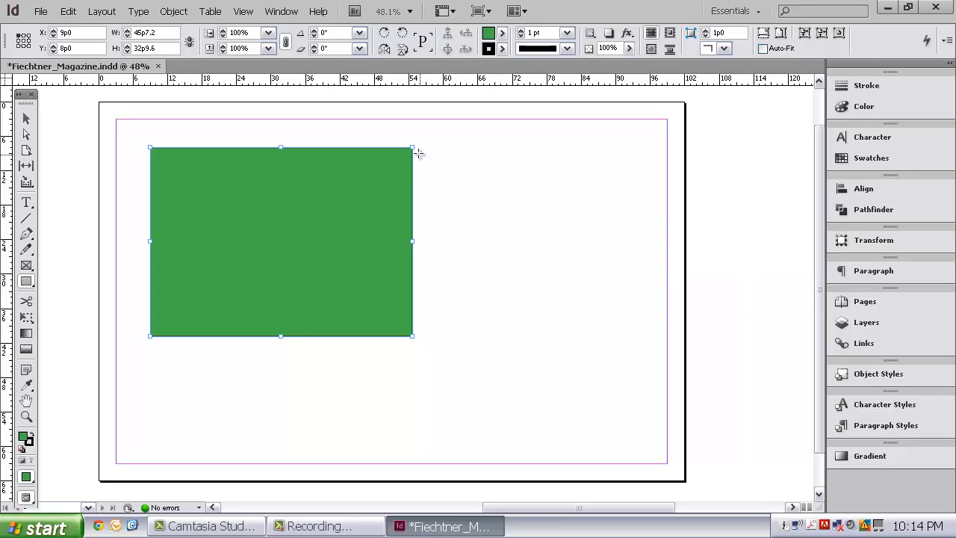
Shrink the green rectangle to about 26p9.6 by 19p7.2 to compare its Transform values, and delete it
{"action": "left_click", "coordinate": [26, 118]}
{"action": "left_click_drag", "start_coordinate": [150, 148], "coordinate": [257, 223]}
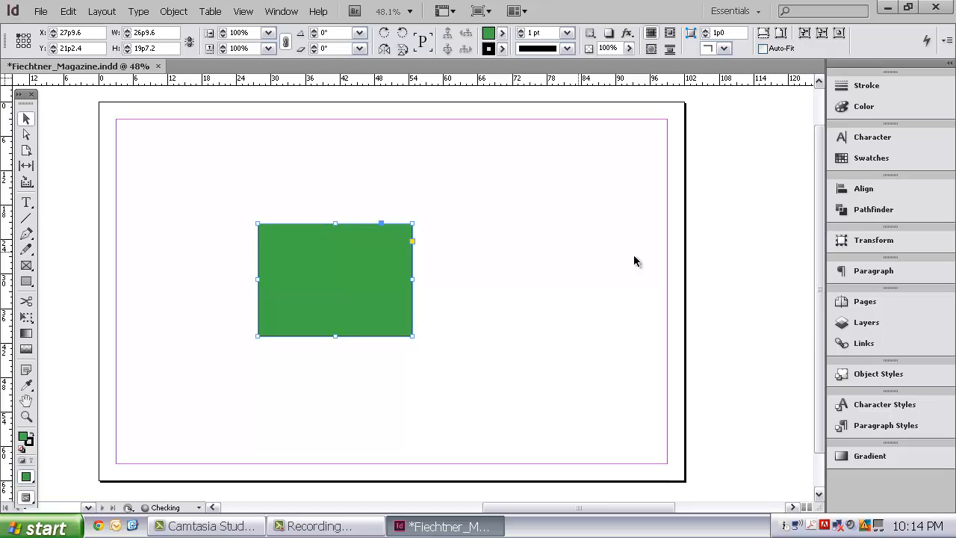
{"action": "left_click", "coordinate": [857, 245]}
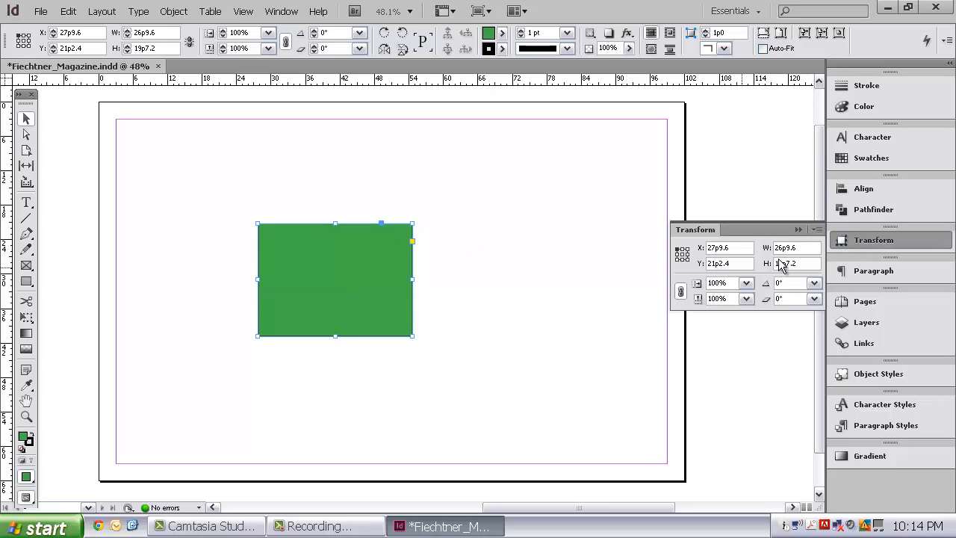
{"action": "left_click", "coordinate": [797, 229]}
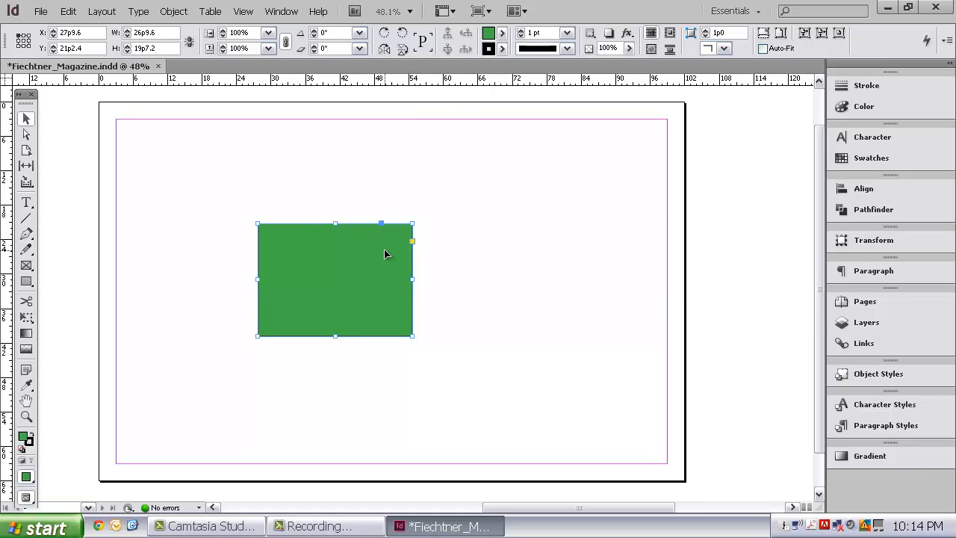
{"action": "key", "text": "Delete"}
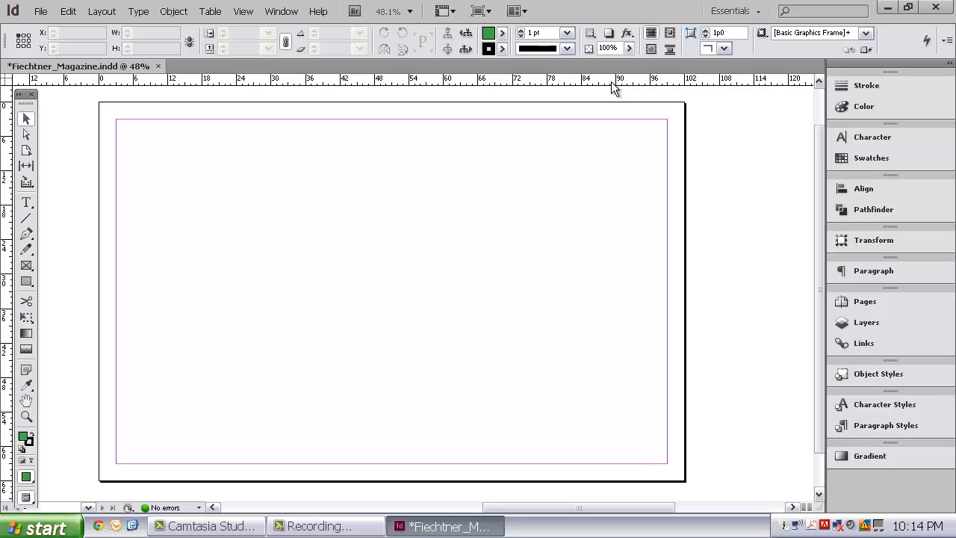
Set both the horizontal and the vertical ruler units to inches
{"action": "right_click", "coordinate": [561, 89]}
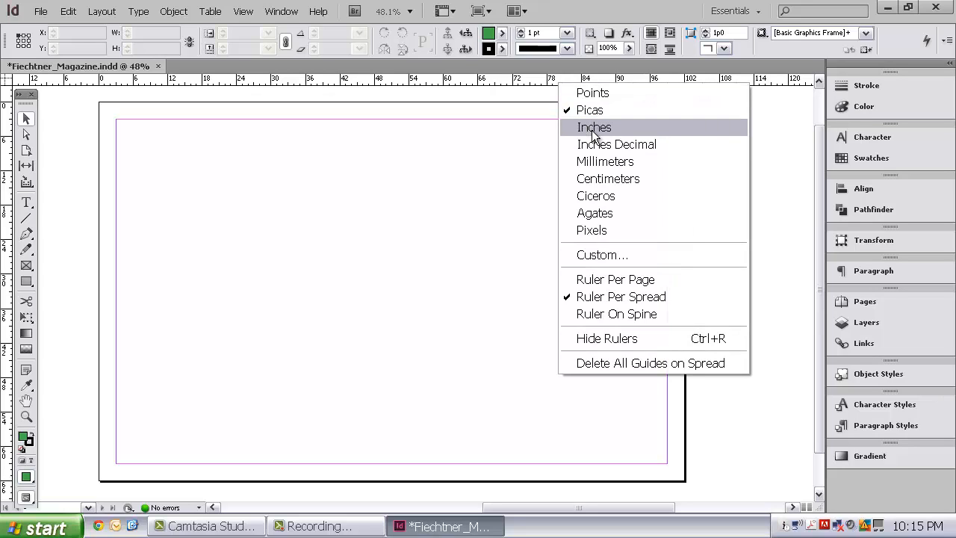
{"action": "left_click", "coordinate": [591, 130]}
{"action": "right_click", "coordinate": [5, 111]}
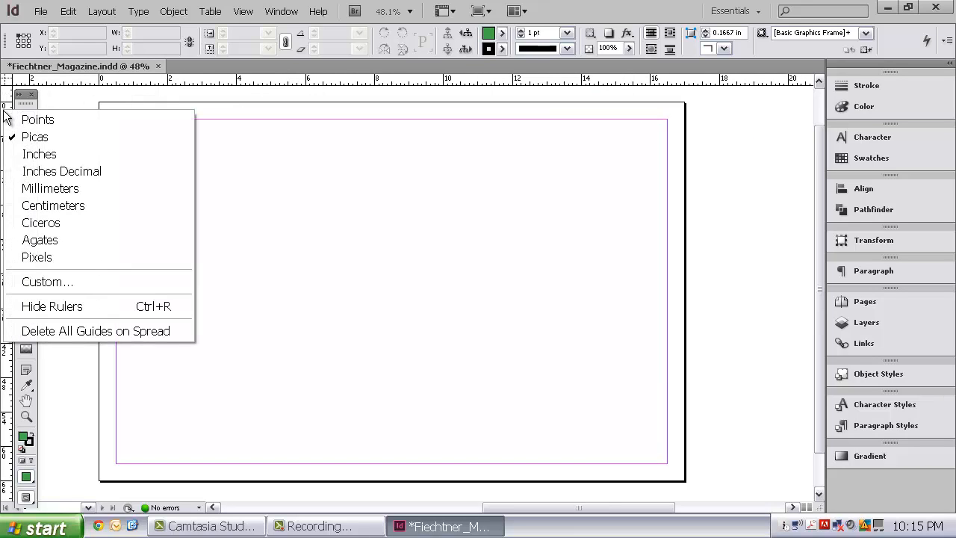
{"action": "left_click", "coordinate": [31, 154]}
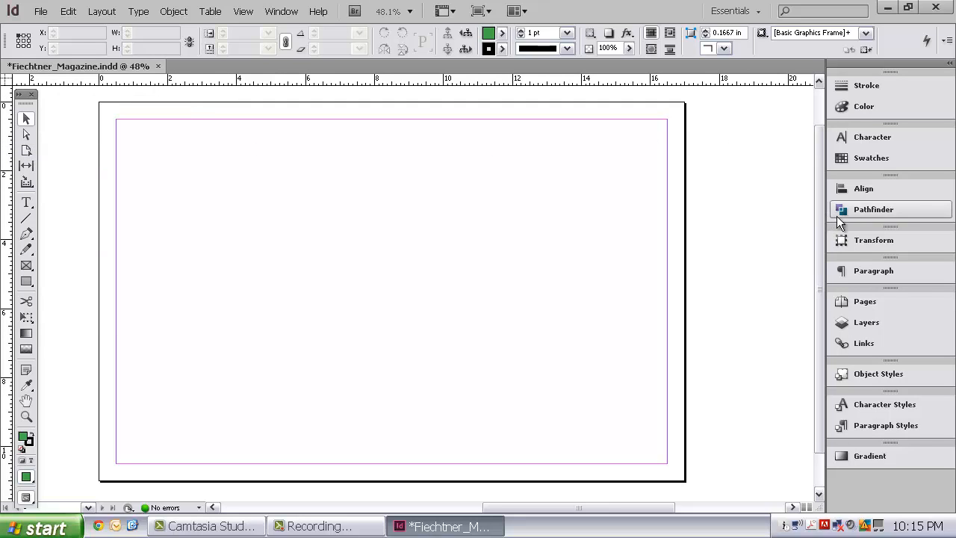
Review the Paragraph panel's alignment, indent and spacing options and turn off hyphenation
{"action": "left_click", "coordinate": [889, 270]}
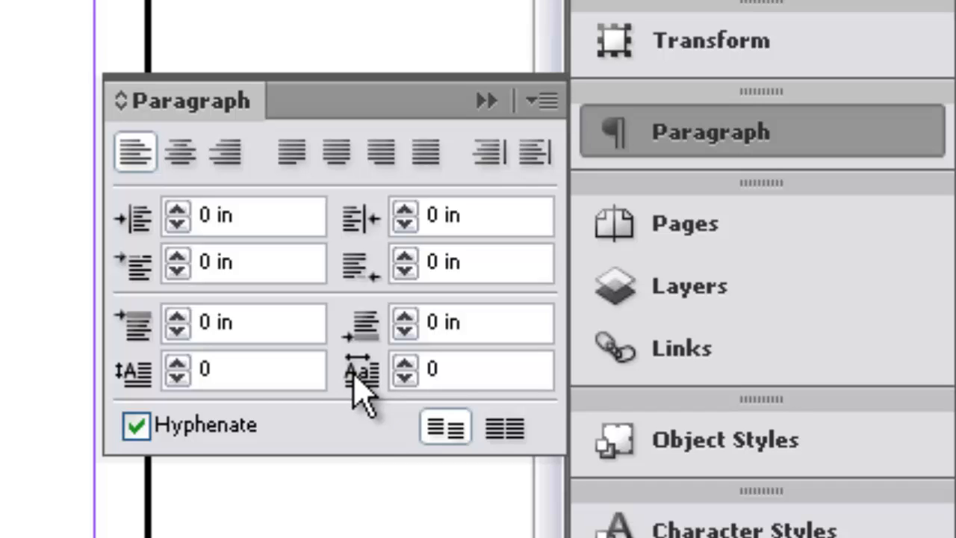
{"action": "left_click", "coordinate": [137, 425]}
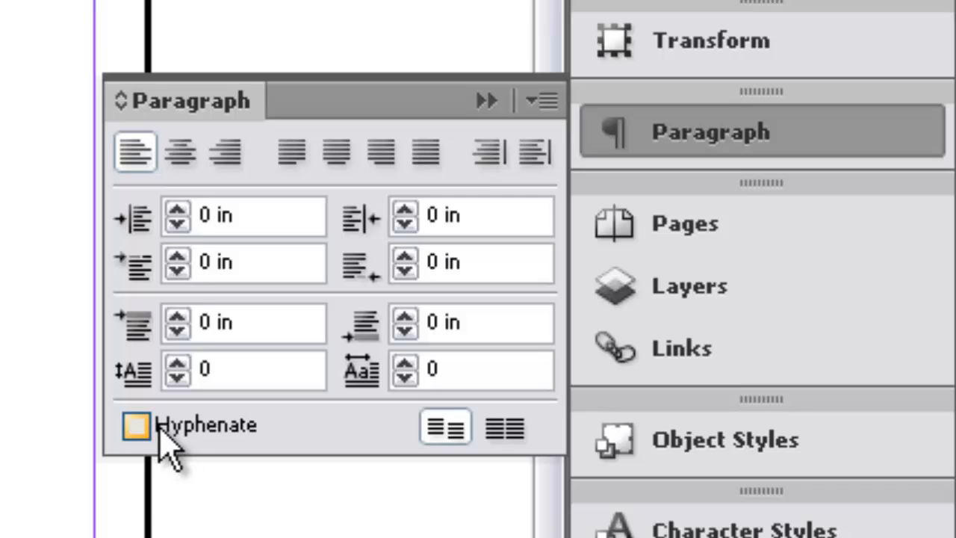
{"action": "left_click", "coordinate": [489, 103]}
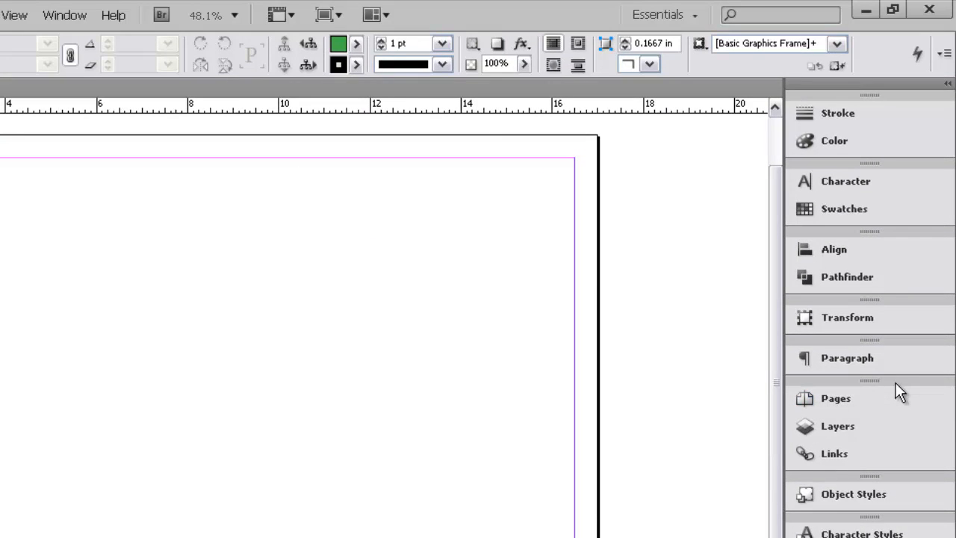
Move the Pages, Layers and Links panels together into the Stroke and Color panel group, ahead of Stroke
{"action": "left_click_drag", "start_coordinate": [863, 296], "coordinate": [869, 0]}
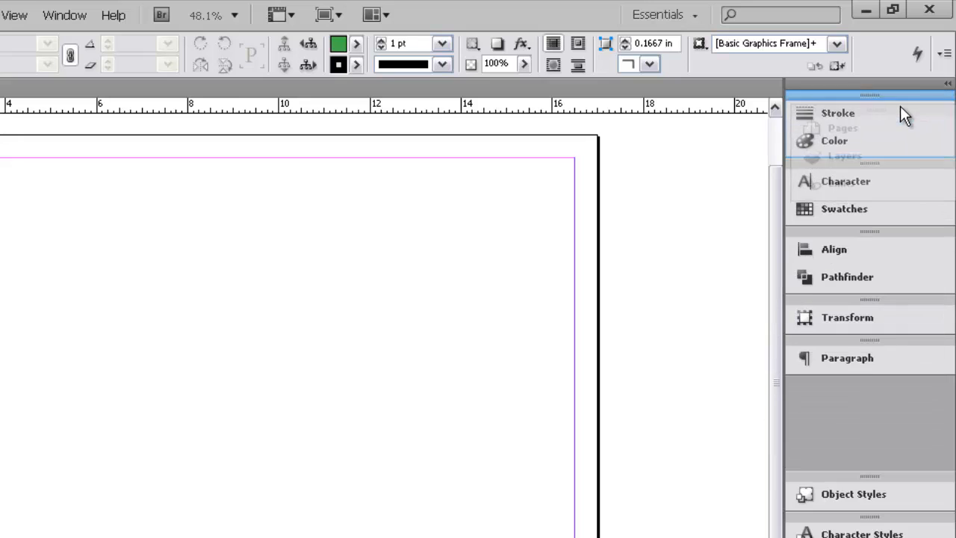
{"action": "left_click_drag", "start_coordinate": [900, 105], "coordinate": [898, 104]}
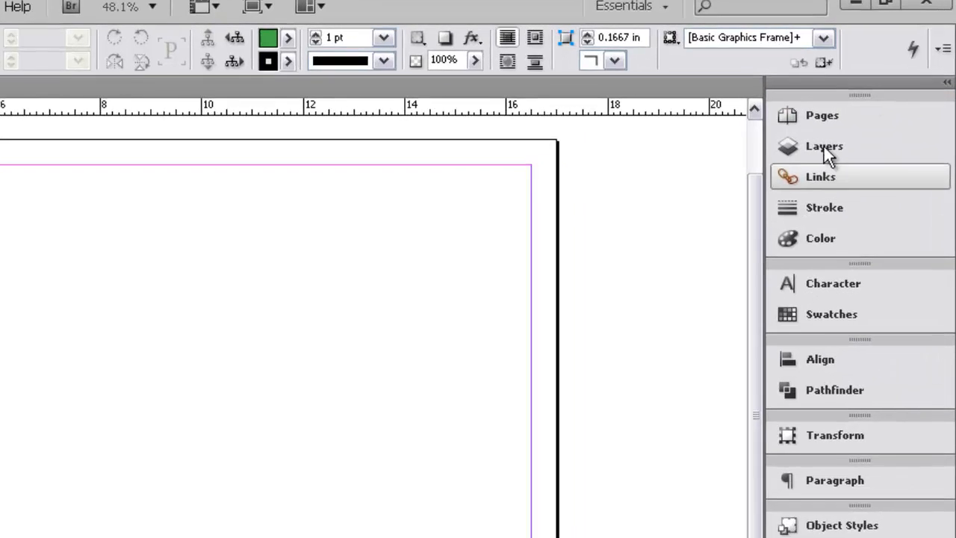
Insert 5 pages after page 1 using the A-Master
{"action": "left_click", "coordinate": [827, 116]}
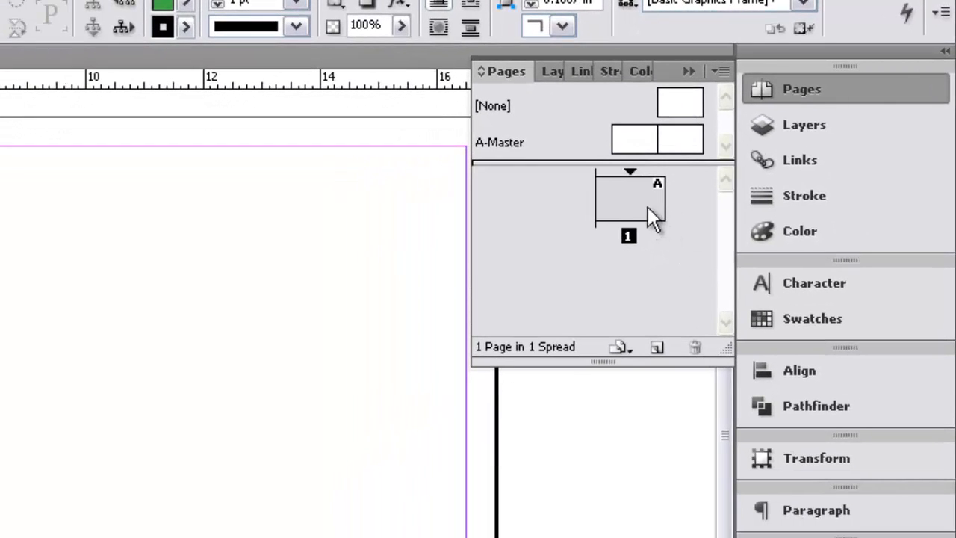
{"action": "right_click", "coordinate": [638, 202]}
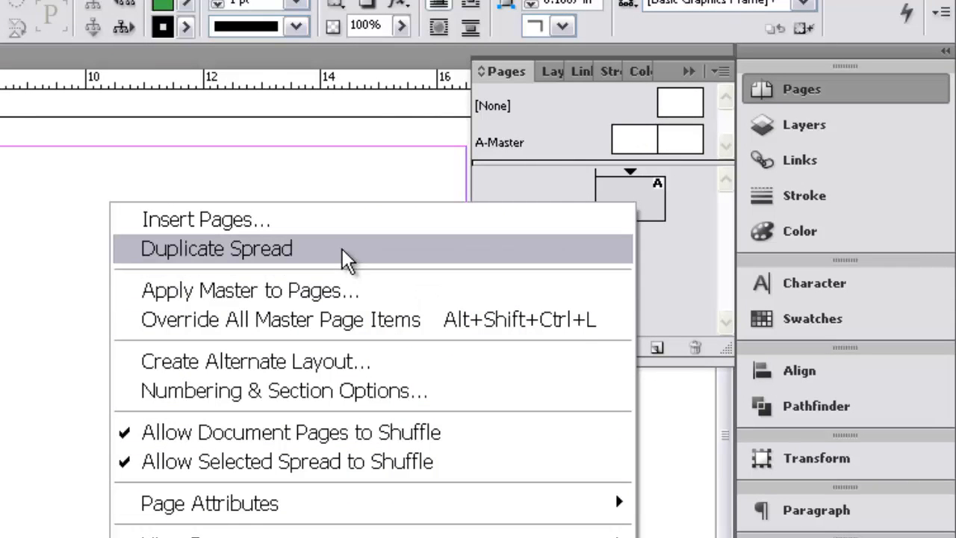
{"action": "left_click", "coordinate": [248, 221]}
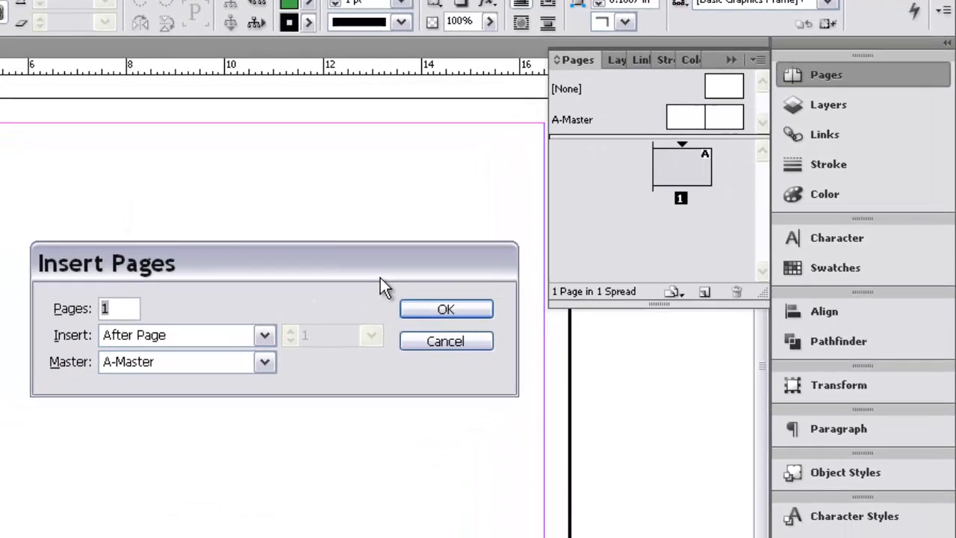
{"action": "type", "text": "5"}
{"action": "left_click", "coordinate": [440, 309]}
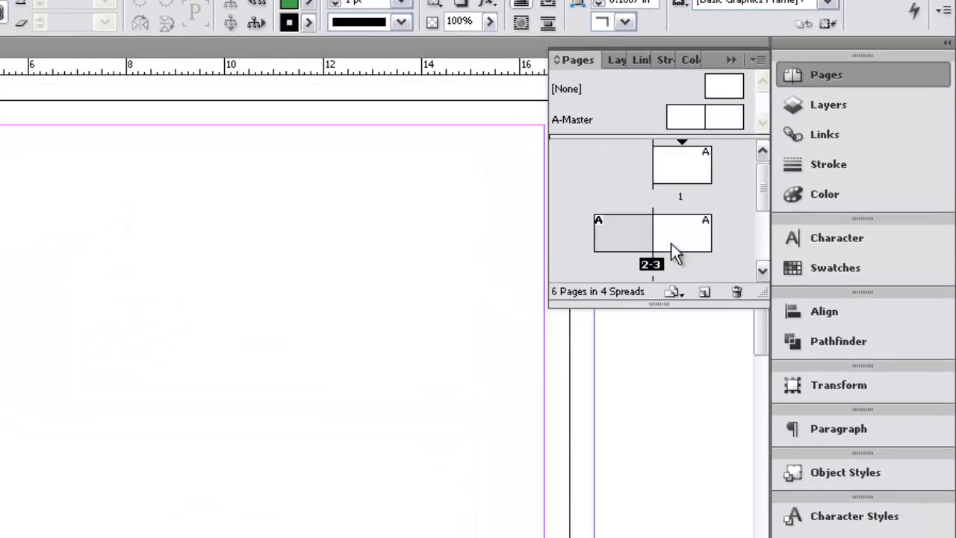
Browse the document's pages by going to pages 1, 2 and 5, and select page 1 again
{"action": "double_click", "coordinate": [695, 167]}
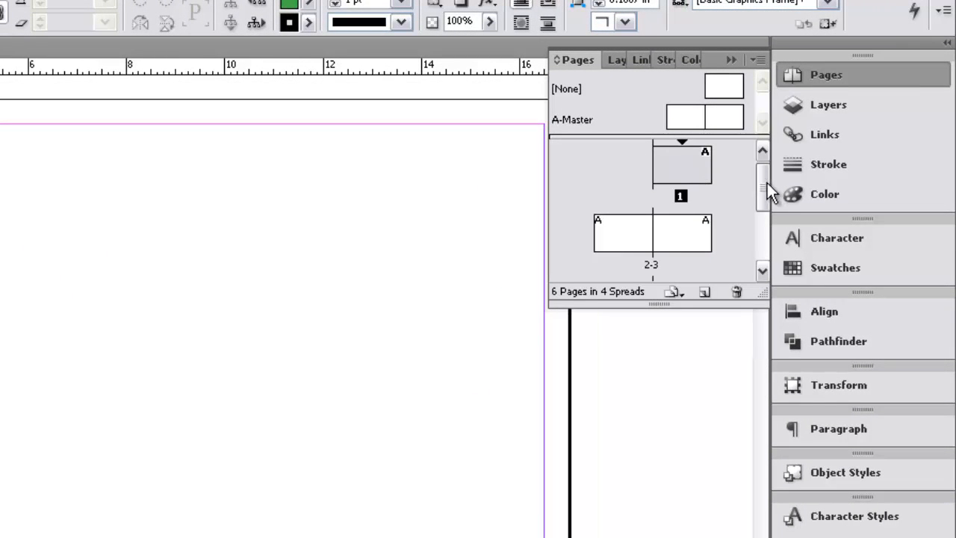
{"action": "scroll", "coordinate": [767, 183], "scroll_direction": "down", "scroll_amount": 1}
{"action": "double_click", "coordinate": [632, 193]}
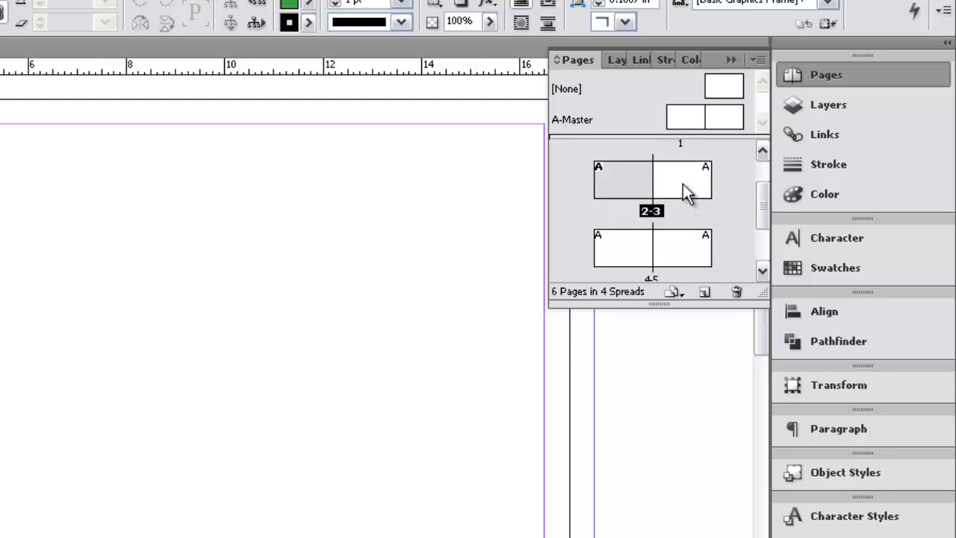
{"action": "double_click", "coordinate": [682, 240]}
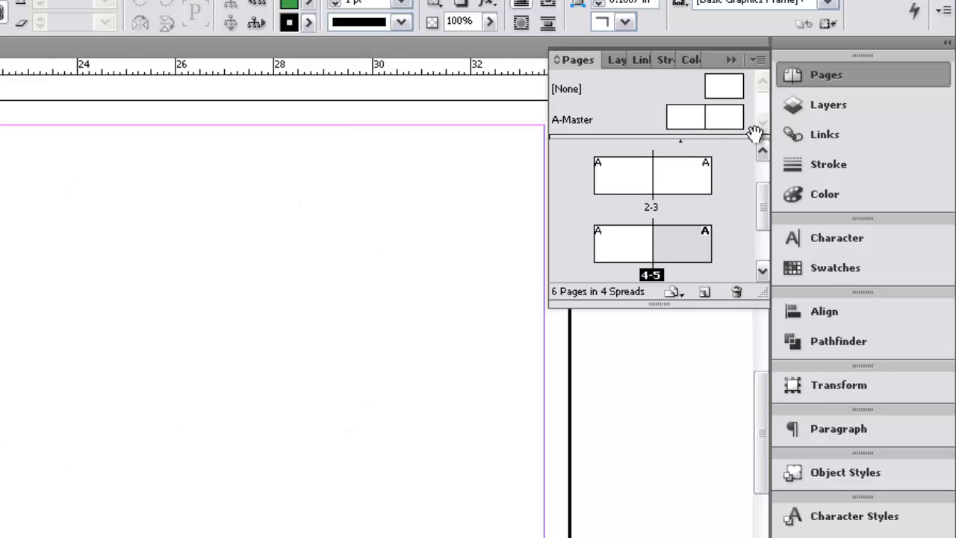
{"action": "left_click_drag", "start_coordinate": [756, 204], "coordinate": [756, 159]}
{"action": "left_click", "coordinate": [681, 169]}
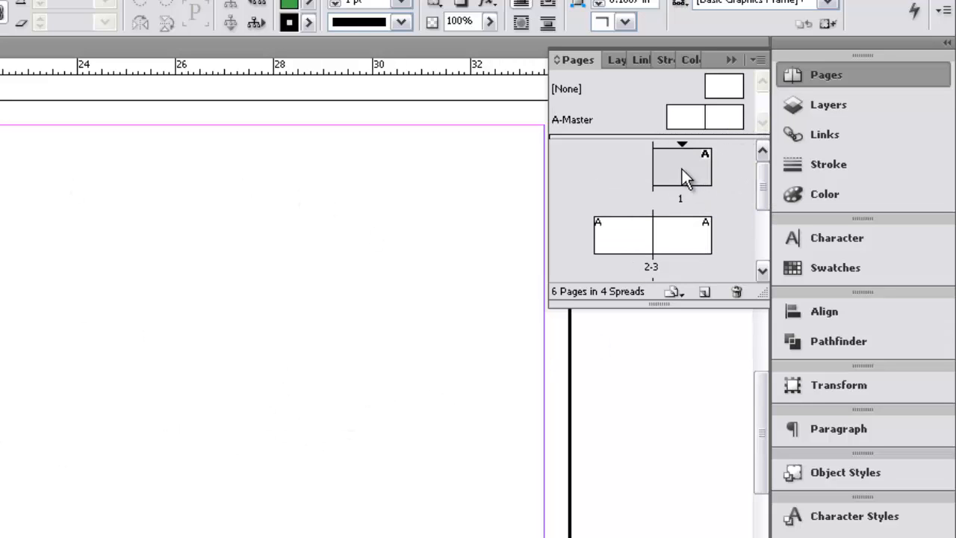
On the left page of A-Master, draw a green rectangle about 1.225 by 0.975 in at the lower-left page corner
{"action": "left_click", "coordinate": [701, 120]}
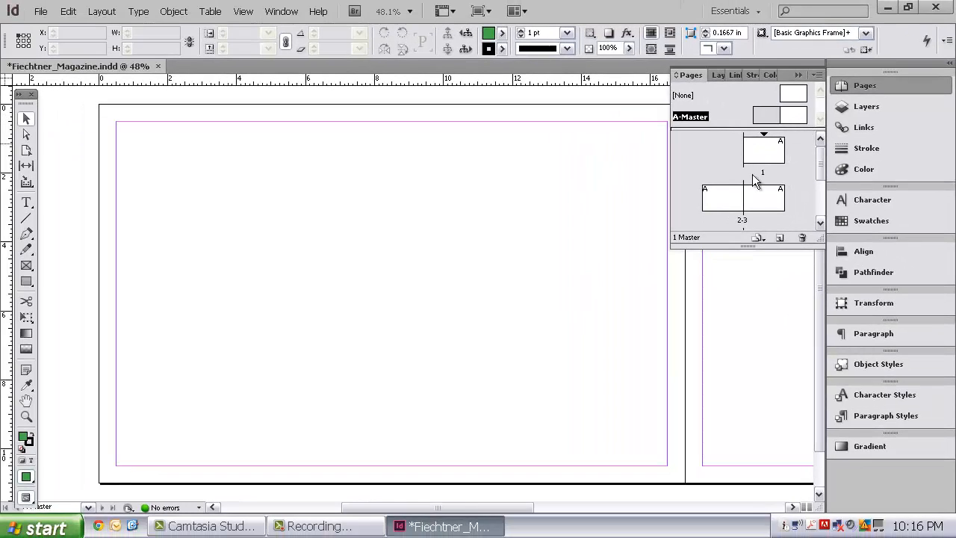
{"action": "left_click", "coordinate": [32, 283]}
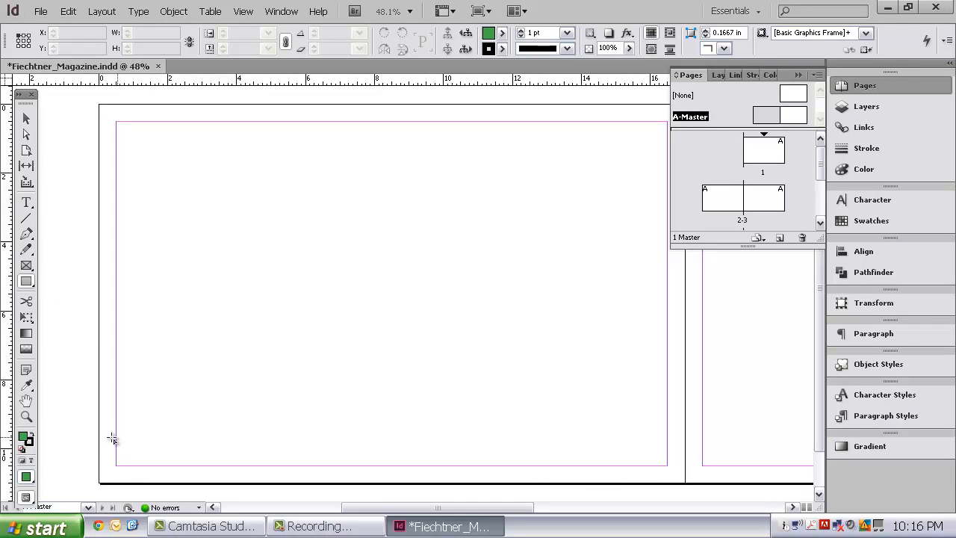
{"action": "left_click_drag", "start_coordinate": [107, 441], "coordinate": [150, 474]}
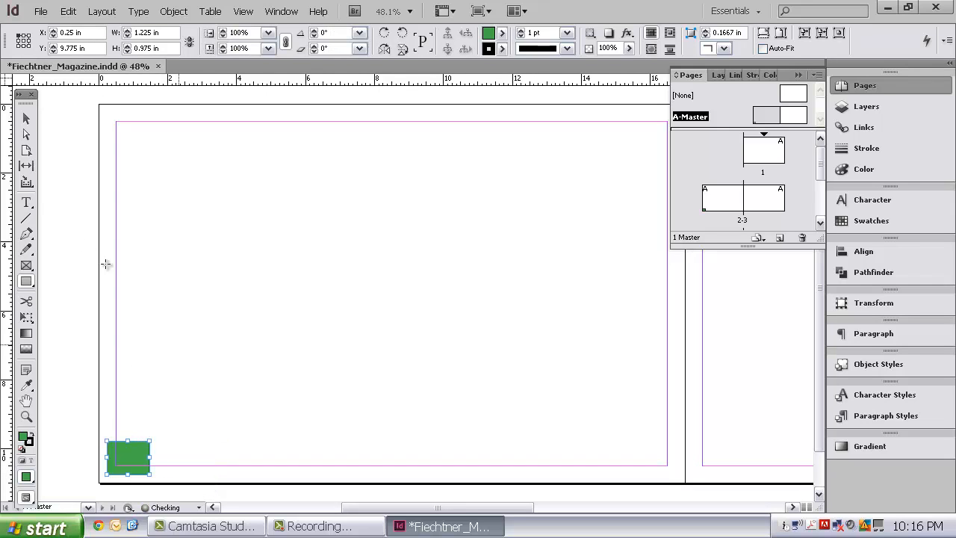
{"action": "left_click", "coordinate": [26, 118]}
On the right page of A-Master, draw a green rectangle about 1.225 by 0.85 in at the lower-right page corner
{"action": "left_click_drag", "start_coordinate": [484, 510], "coordinate": [625, 510]}
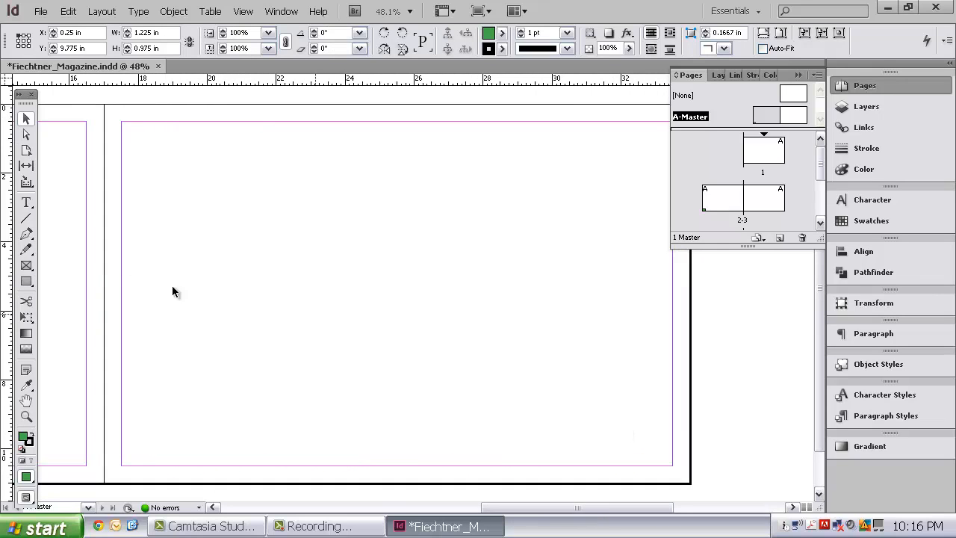
{"action": "left_click", "coordinate": [29, 281]}
{"action": "left_click_drag", "start_coordinate": [633, 440], "coordinate": [676, 469]}
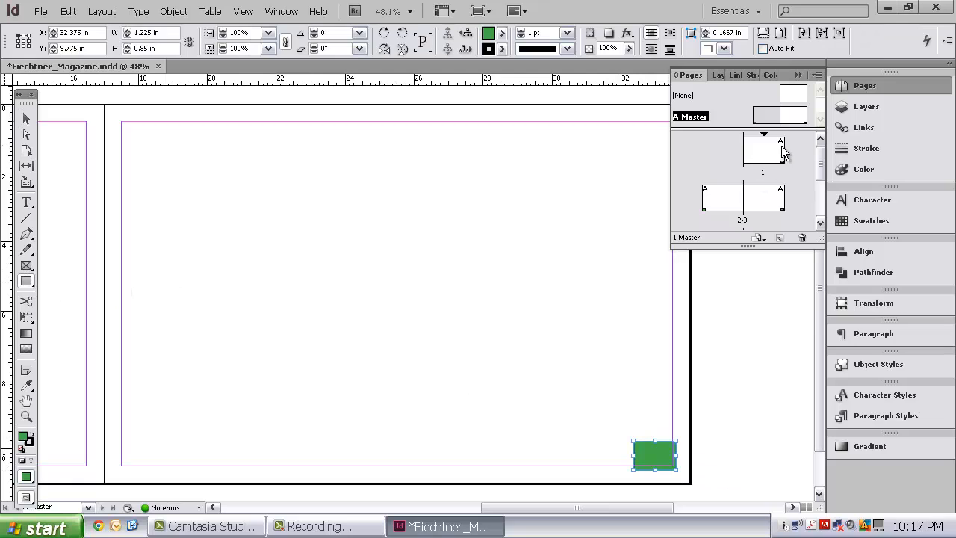
Go through page 1 and both pages of spread 2-3 to check for the master page rectangles
{"action": "double_click", "coordinate": [776, 153]}
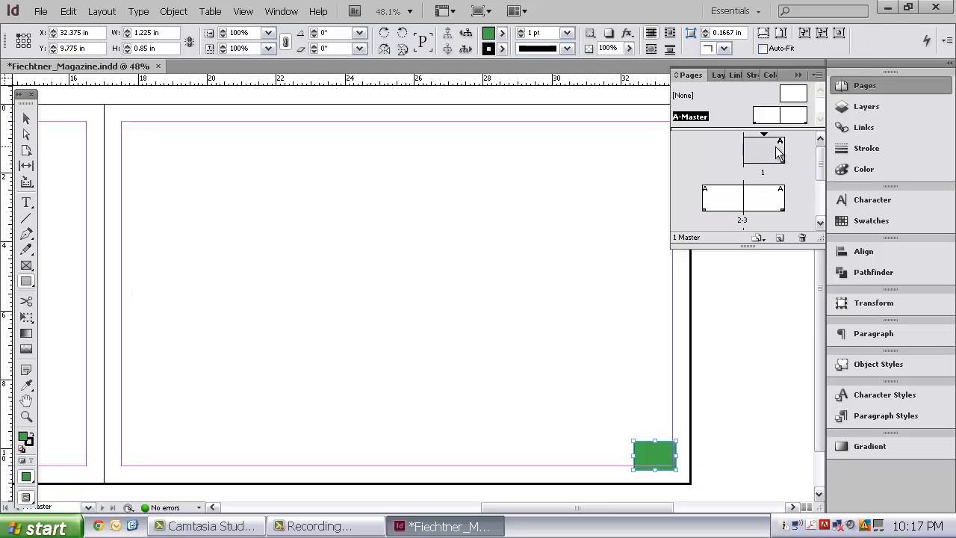
{"action": "double_click", "coordinate": [731, 203]}
{"action": "double_click", "coordinate": [777, 200]}
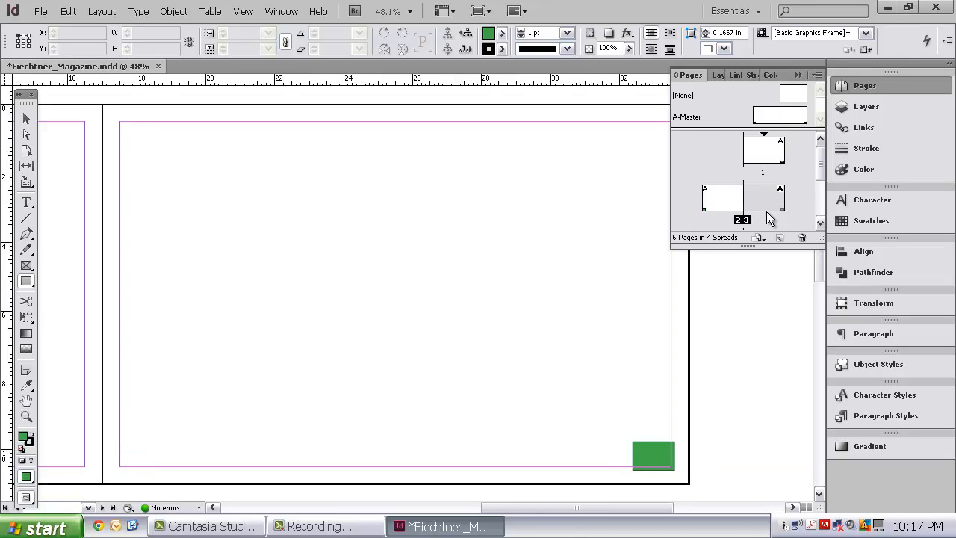
Return to the left page of A-Master and look at the Layers and Links panels in turn
{"action": "double_click", "coordinate": [766, 117]}
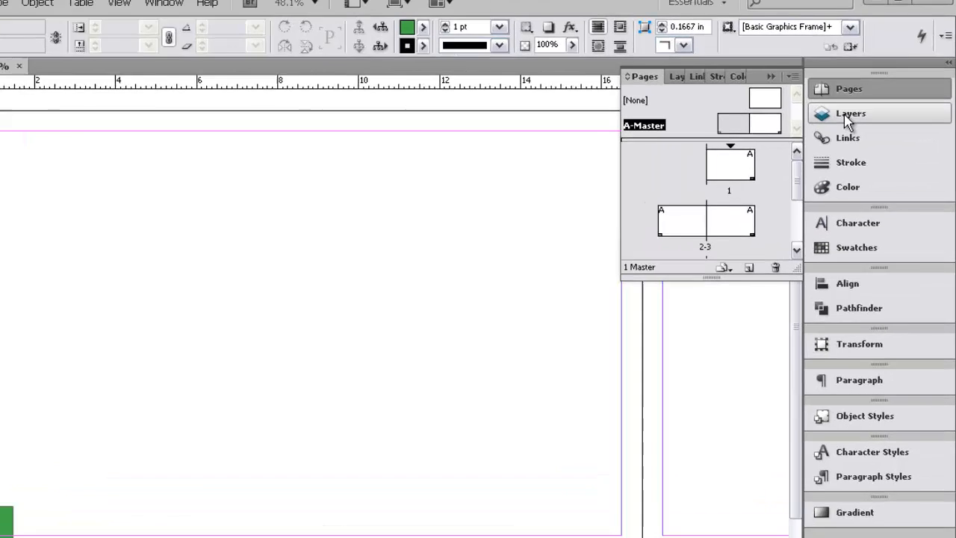
{"action": "left_click", "coordinate": [847, 118]}
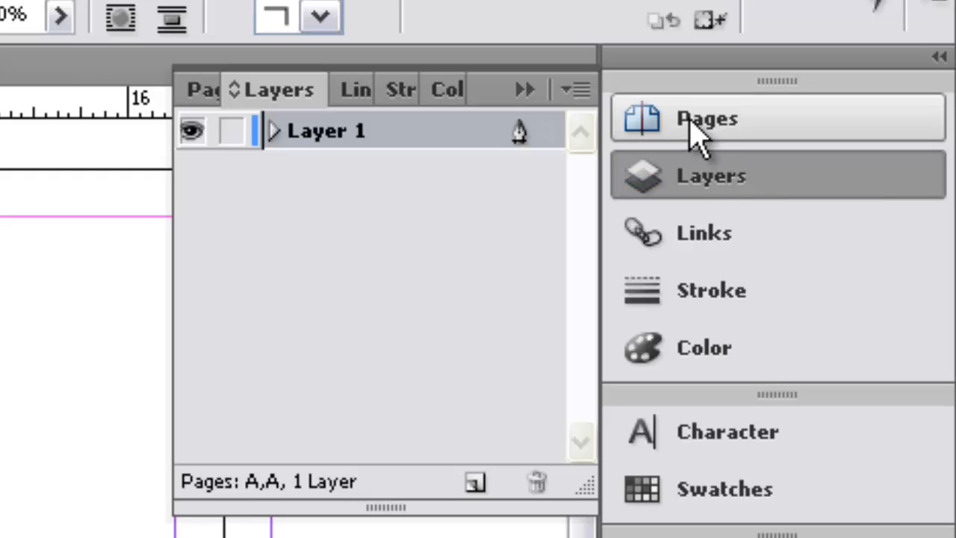
{"action": "left_click", "coordinate": [706, 236]}
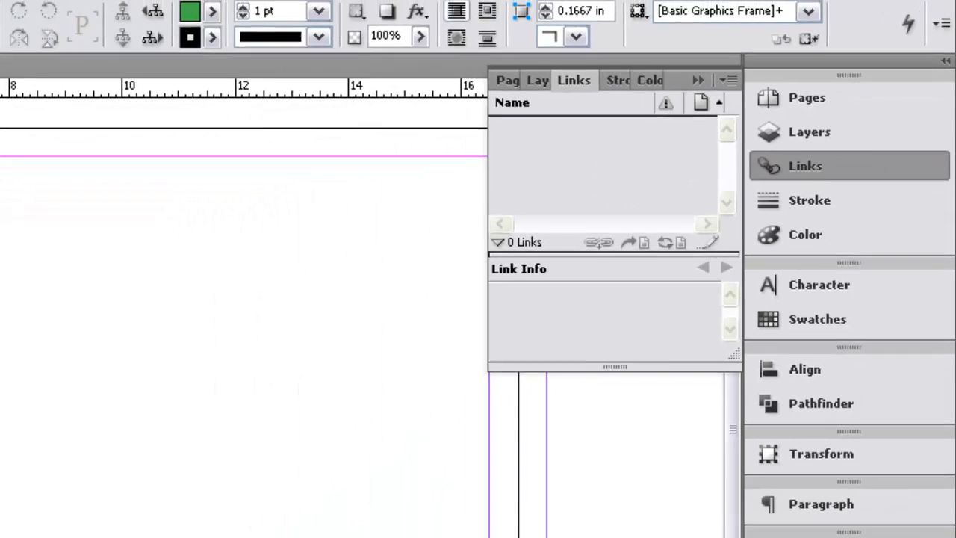
Place the image "left or right" from the Desktop's Project 1 > Tutorial folder near the upper-left corner of A-Master's left page
{"action": "left_click", "coordinate": [41, 12]}
{"action": "left_click", "coordinate": [75, 215]}
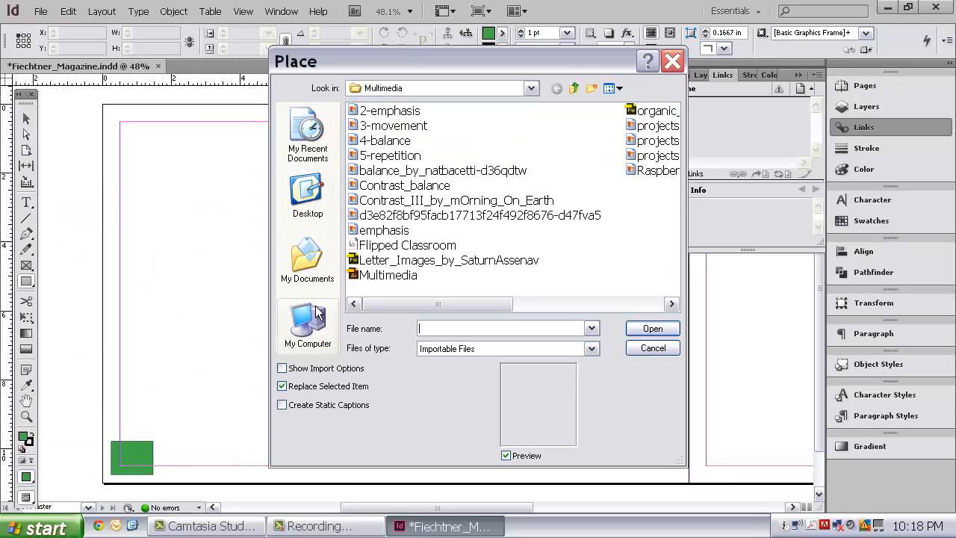
{"action": "left_click", "coordinate": [309, 208]}
{"action": "double_click", "coordinate": [380, 183]}
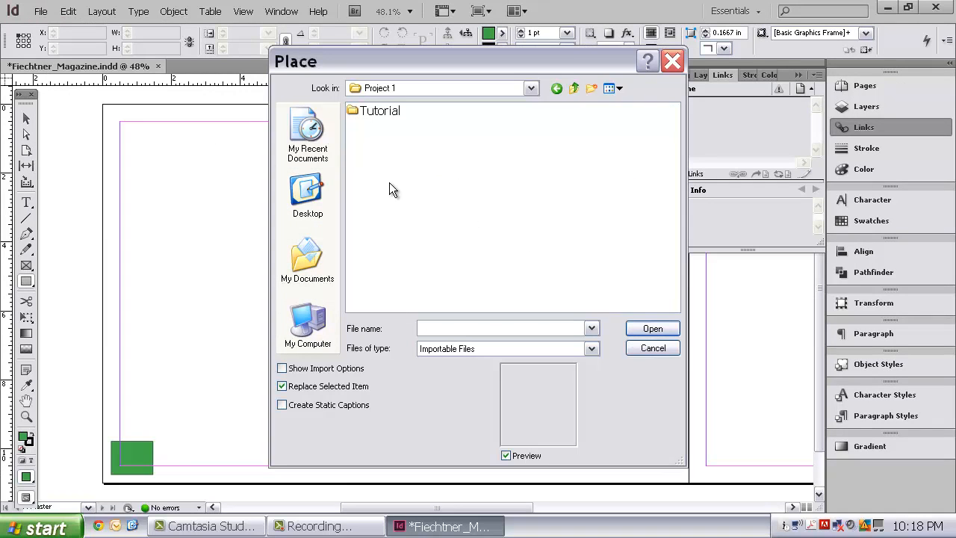
{"action": "double_click", "coordinate": [371, 112]}
{"action": "left_click", "coordinate": [389, 155]}
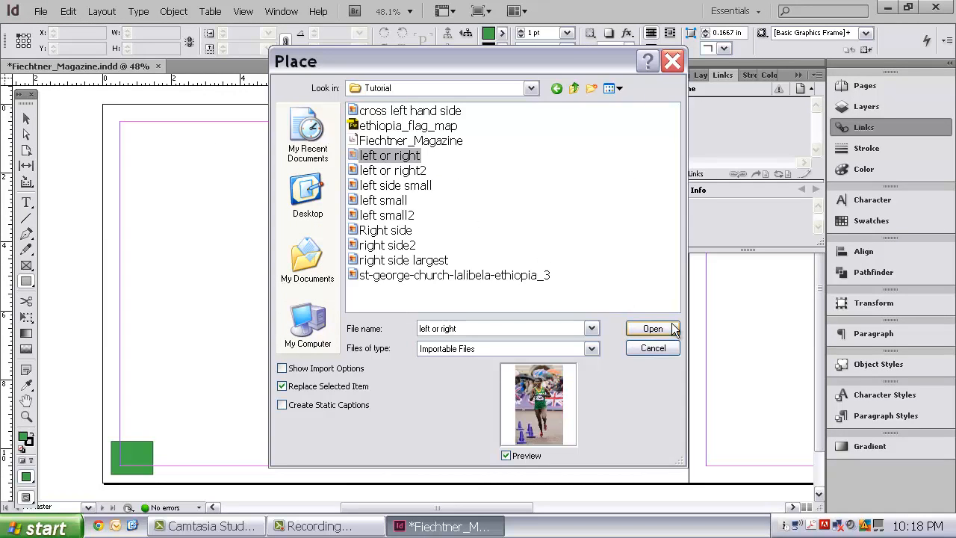
{"action": "left_click", "coordinate": [651, 328]}
{"action": "left_click", "coordinate": [143, 136]}
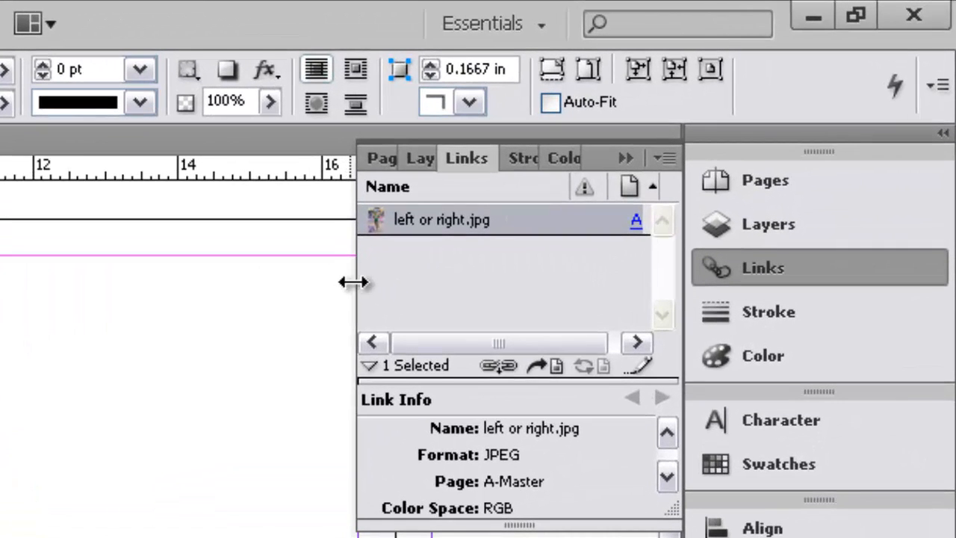
Widen the Links panel to examine the placed image's link details, and collapse the panel
{"action": "left_click_drag", "start_coordinate": [353, 282], "coordinate": [192, 280]}
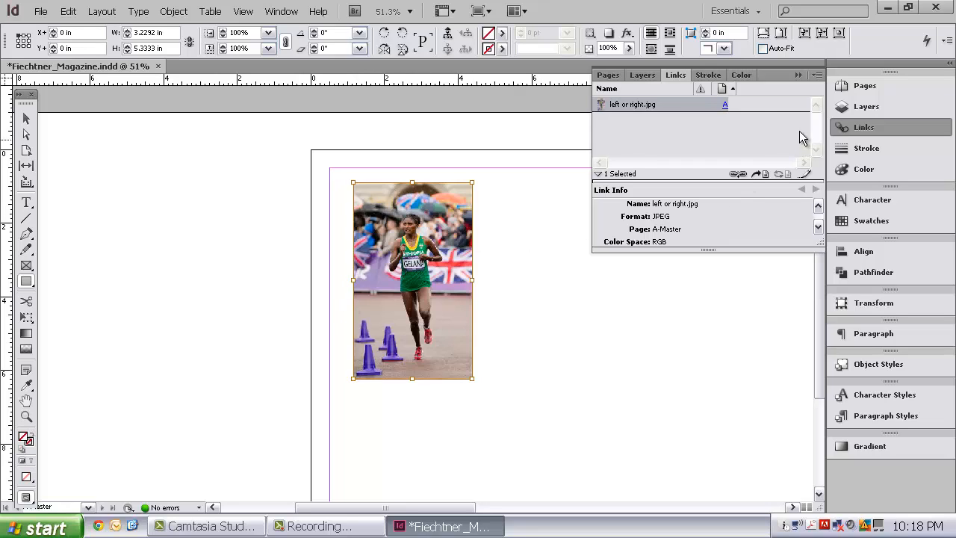
{"action": "left_click", "coordinate": [27, 118]}
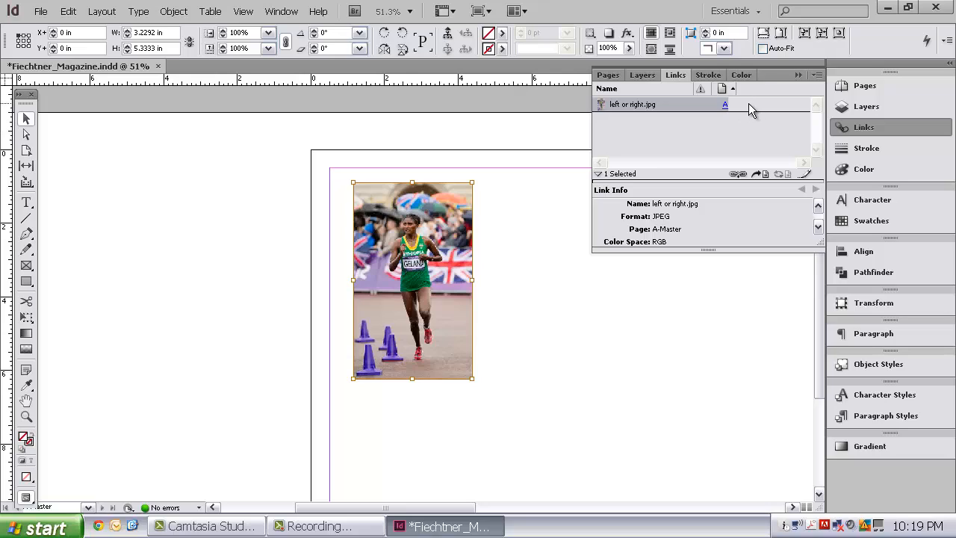
{"action": "left_click", "coordinate": [798, 76]}
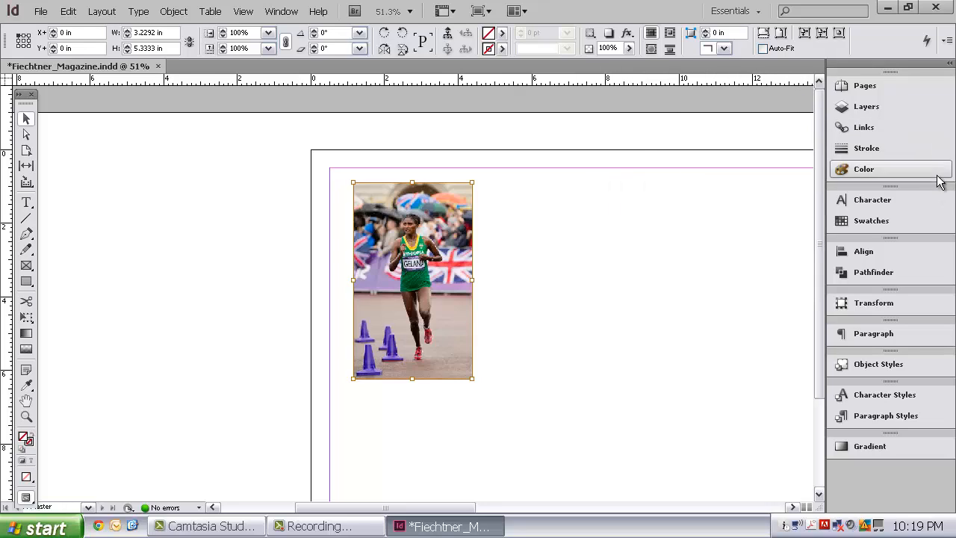
Delete the placed runner photo and draw a green rectangle about 7.7 by 5.1 in in its place, with the Gradient panel open
{"action": "left_click", "coordinate": [889, 446]}
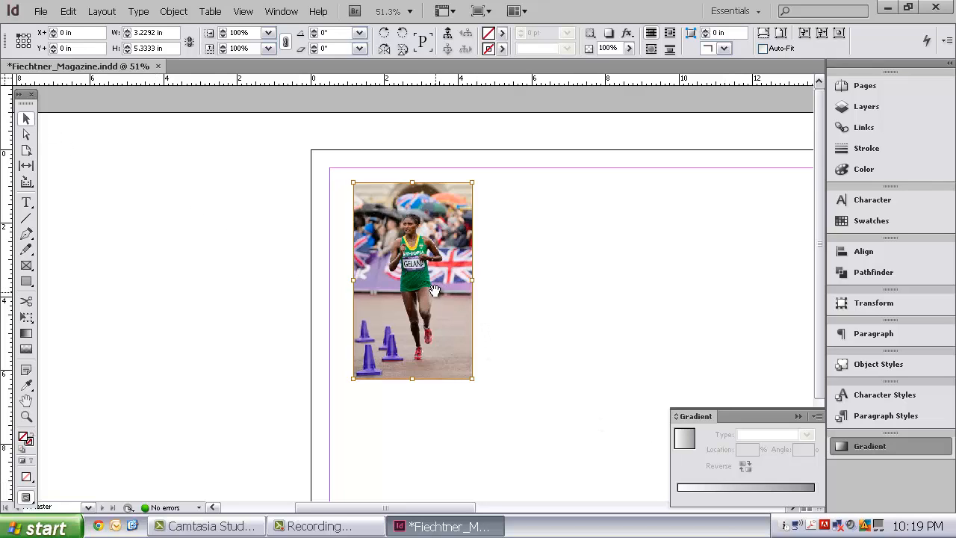
{"action": "key", "text": "Delete"}
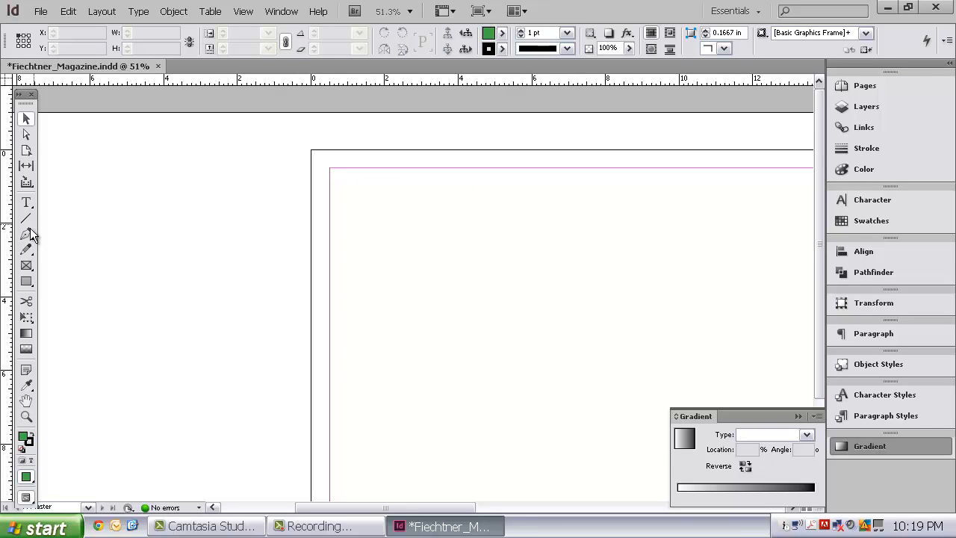
{"action": "left_click", "coordinate": [26, 281]}
{"action": "left_click_drag", "start_coordinate": [353, 182], "coordinate": [636, 369]}
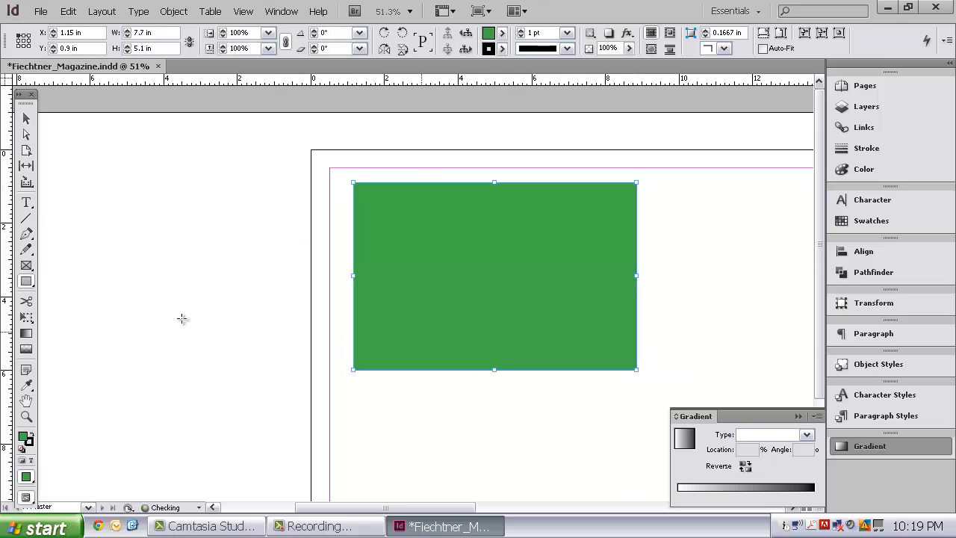
Apply a diagonal white-to-black linear gradient at about -31.1° to the rectangle and shift its midpoint to about 29.67%
{"action": "left_click", "coordinate": [26, 334]}
{"action": "left_click_drag", "start_coordinate": [372, 199], "coordinate": [626, 356]}
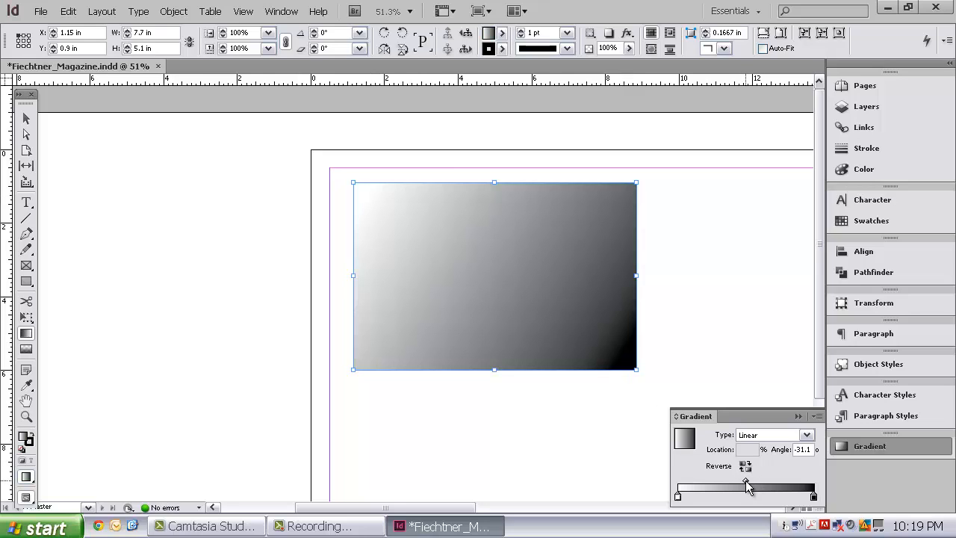
{"action": "left_click_drag", "start_coordinate": [746, 481], "coordinate": [718, 480]}
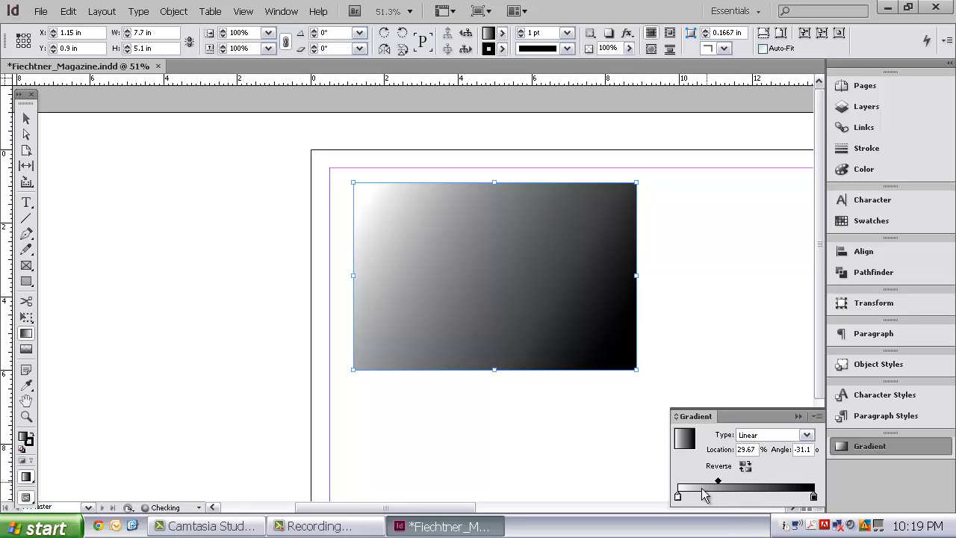
Move the gradient's white stop inward and color it pink by setting magenta to 54%
{"action": "left_click", "coordinate": [678, 497]}
{"action": "left_click_drag", "start_coordinate": [677, 497], "coordinate": [709, 496]}
{"action": "left_click", "coordinate": [867, 169]}
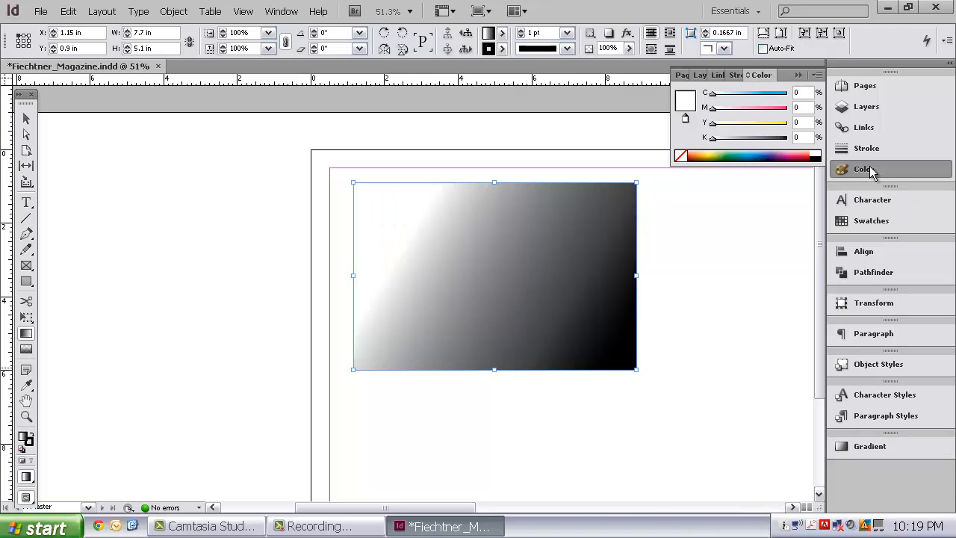
{"action": "left_click_drag", "start_coordinate": [714, 108], "coordinate": [750, 112]}
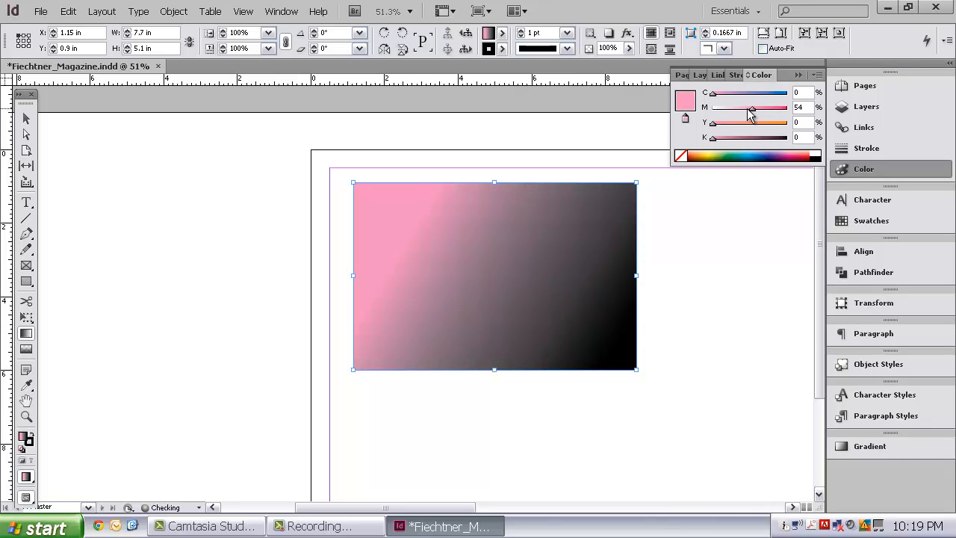
Move the gradient's black stop to about 70.33%, change the gradient type to Radial, and collapse the Gradient panel
{"action": "left_click", "coordinate": [857, 447]}
{"action": "left_click_drag", "start_coordinate": [813, 497], "coordinate": [773, 499]}
{"action": "left_click", "coordinate": [807, 434]}
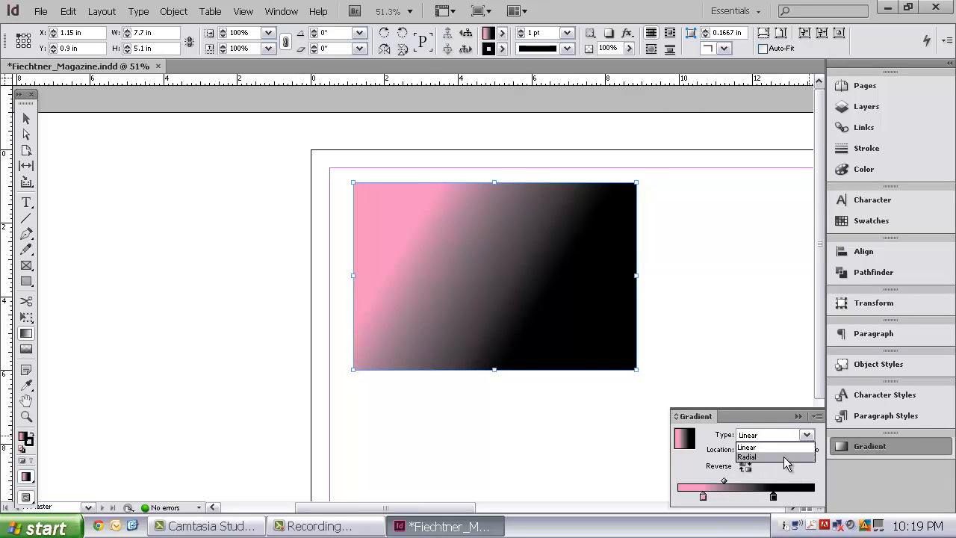
{"action": "left_click", "coordinate": [783, 456]}
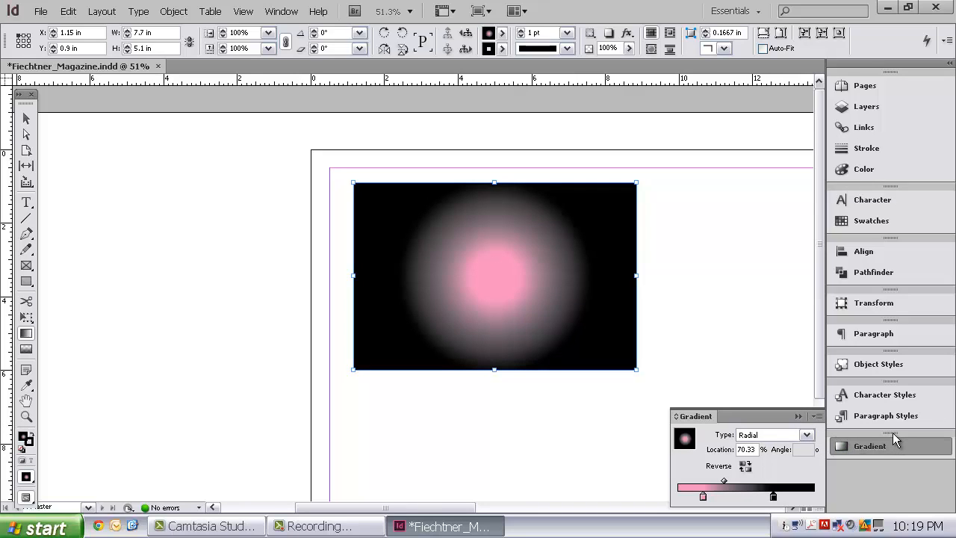
{"action": "left_click", "coordinate": [799, 416]}
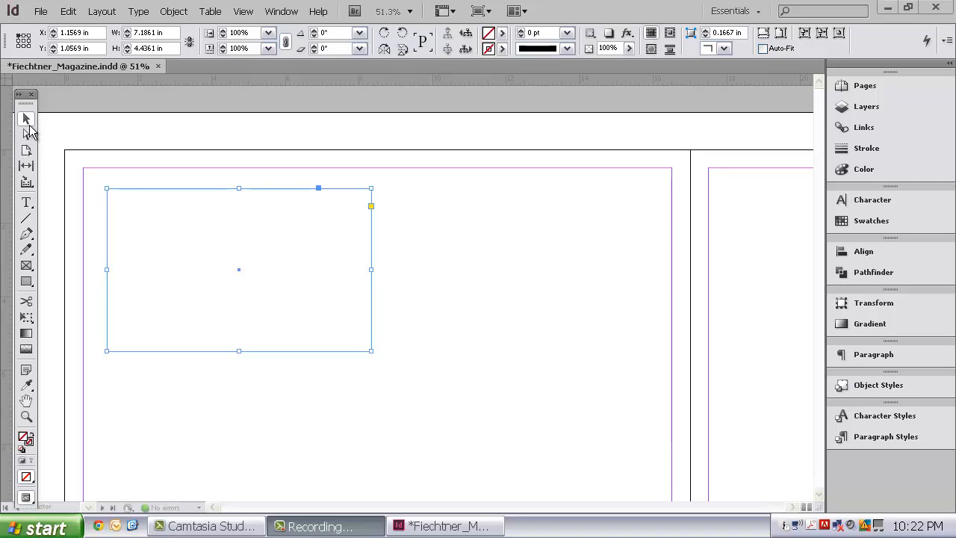
Undo the last resize of the empty frame and reset it to the default fill and stroke
{"action": "key", "text": "ctrl+z"}
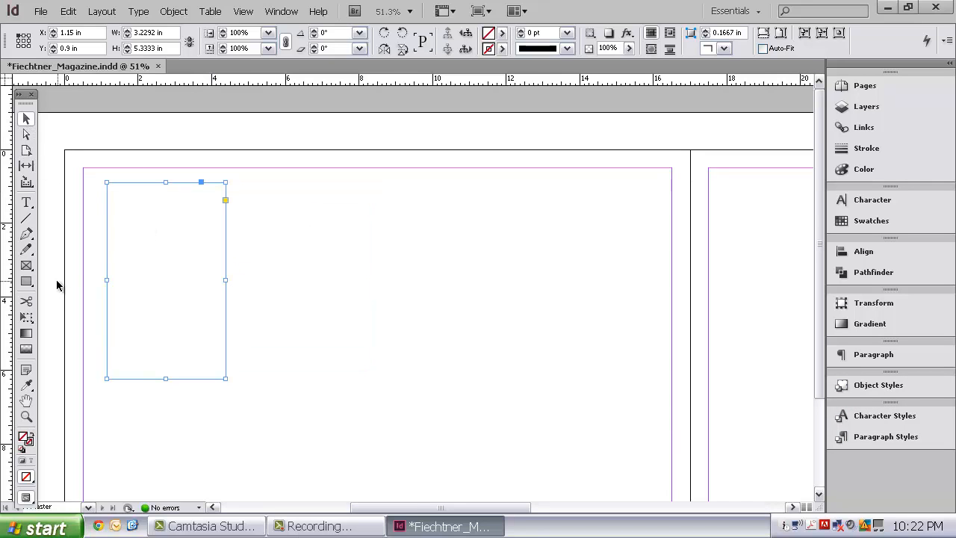
{"action": "left_click", "coordinate": [26, 266]}
{"action": "left_click", "coordinate": [28, 282]}
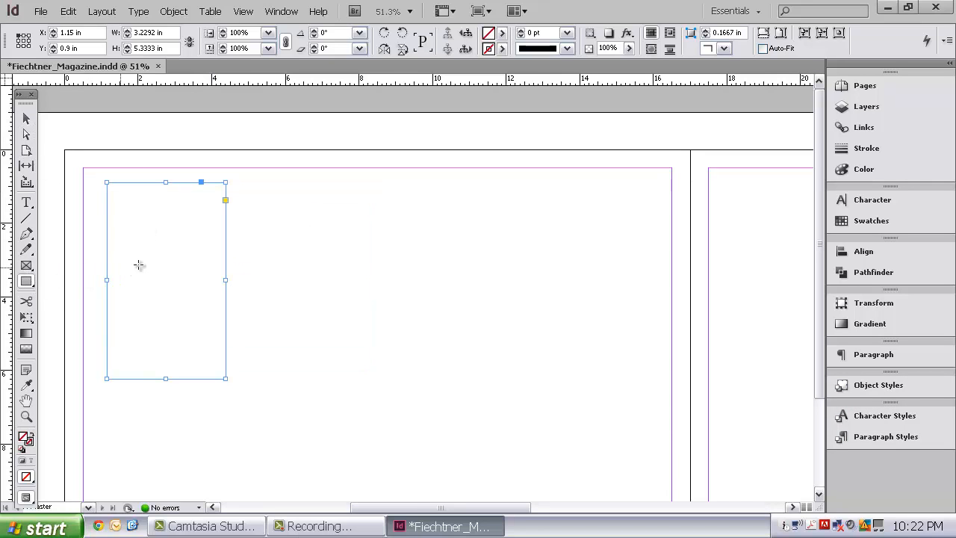
{"action": "left_click", "coordinate": [22, 448]}
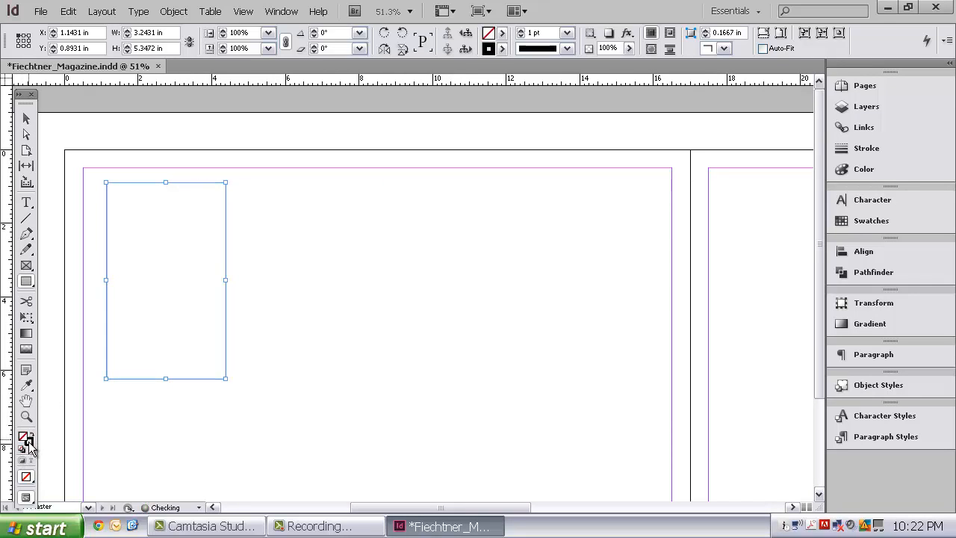
Increase the frame's black stroke weight to 7 pt
{"action": "left_click", "coordinate": [522, 31]}
{"action": "left_click", "coordinate": [522, 31]}
{"action": "left_click", "coordinate": [521, 31]}
{"action": "left_click", "coordinate": [521, 31]}
{"action": "left_click", "coordinate": [521, 31]}
{"action": "left_click", "coordinate": [521, 30]}
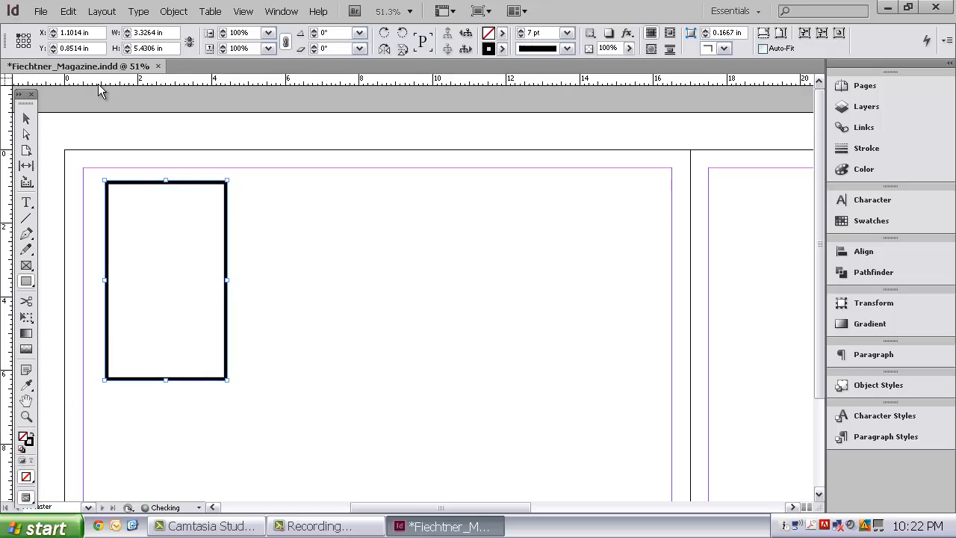
Add a drop shadow with the default settings to the black-outlined frame, and deselect it
{"action": "left_click", "coordinate": [24, 118]}
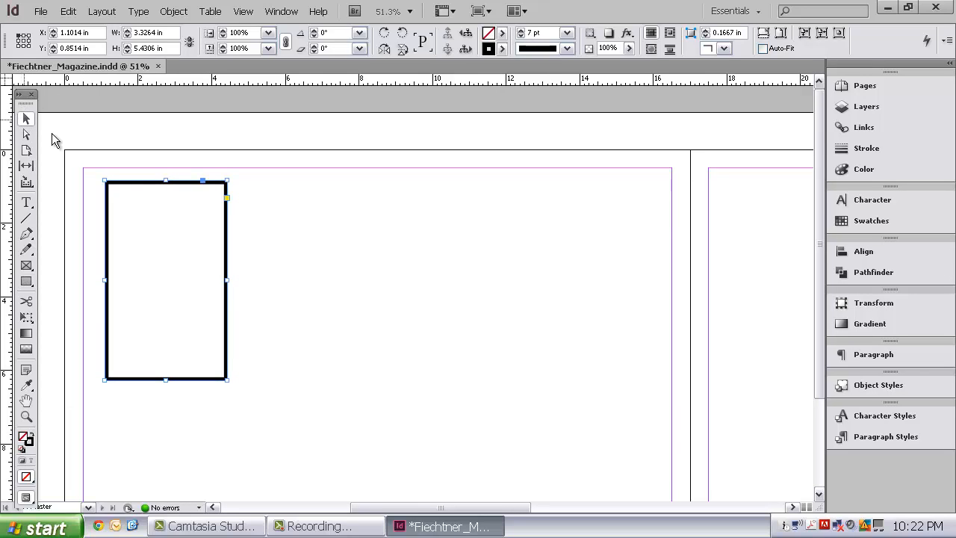
{"action": "right_click", "coordinate": [175, 184]}
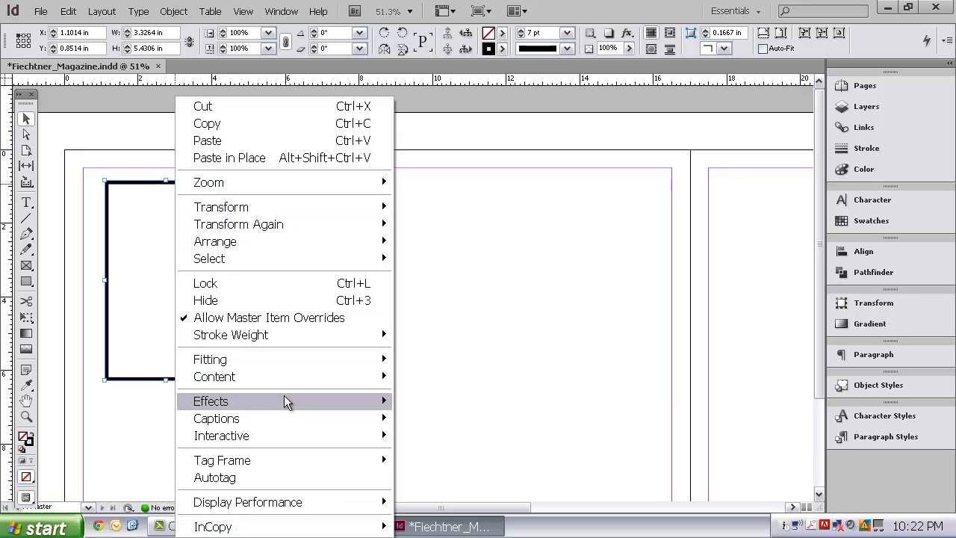
{"action": "mouse_move", "coordinate": [381, 407]}
{"action": "left_click", "coordinate": [452, 264]}
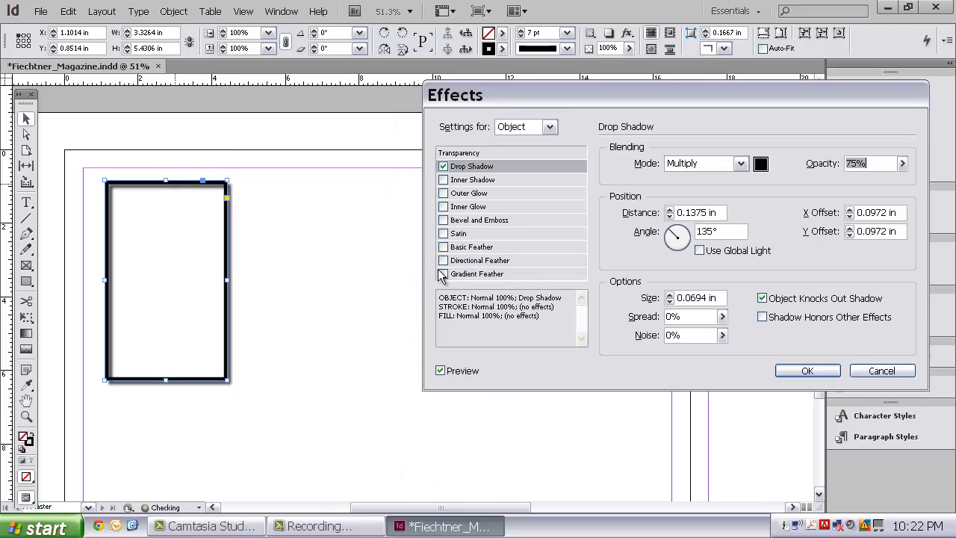
{"action": "left_click", "coordinate": [797, 371]}
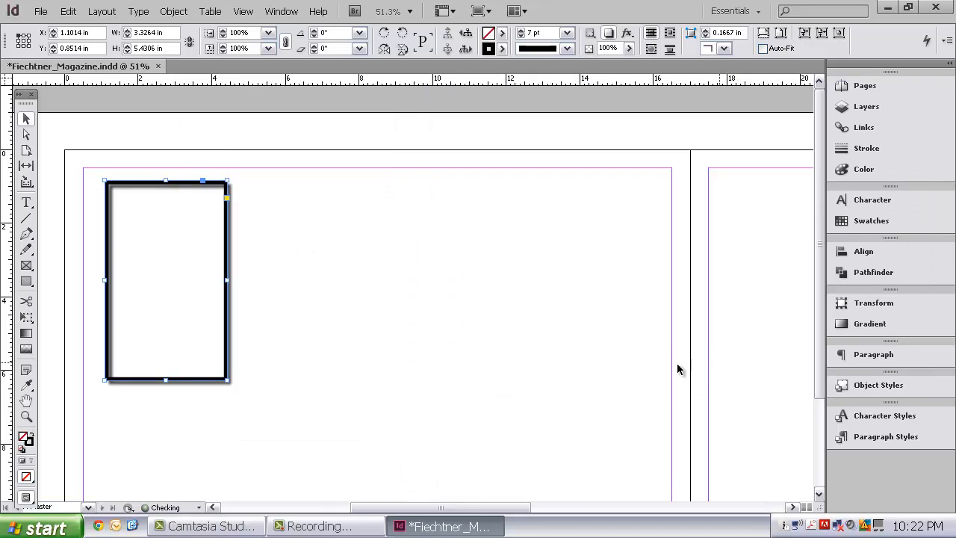
{"action": "left_click", "coordinate": [526, 330]}
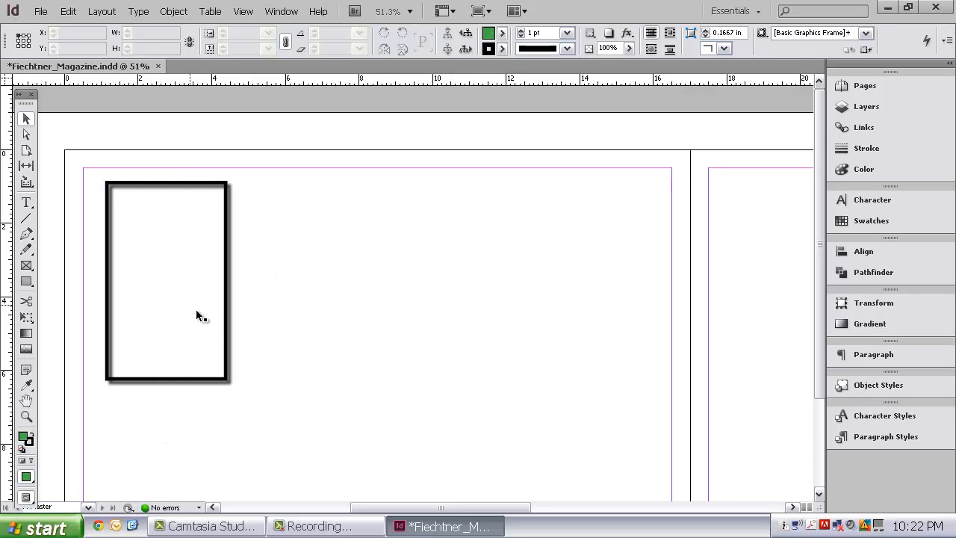
Draw a green rectangle about 5.6 by 4.3 in on the same page, to the right of the outlined frame
{"action": "left_click", "coordinate": [26, 281]}
{"action": "left_click_drag", "start_coordinate": [420, 242], "coordinate": [626, 400]}
{"action": "left_click", "coordinate": [26, 118]}
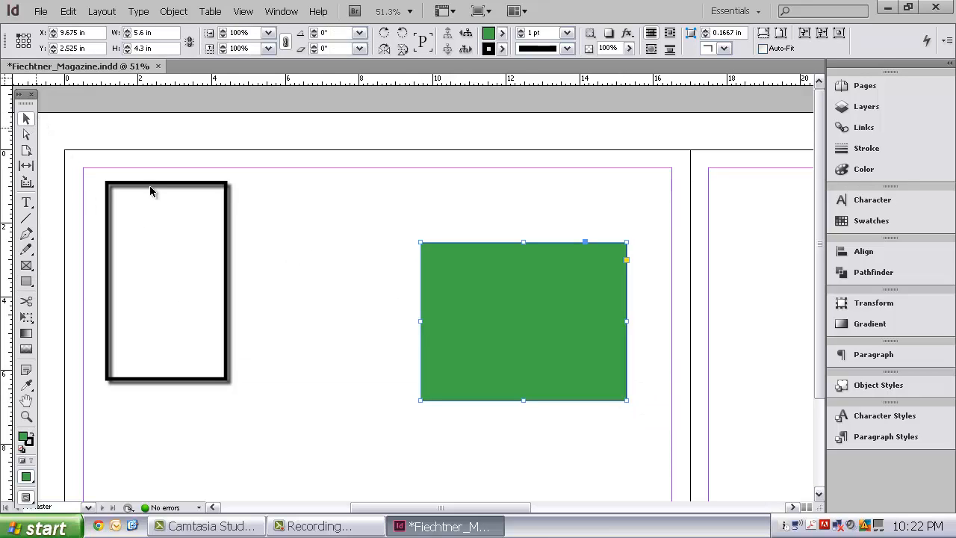
Create an object style from the black-outlined frame with the drop shadow and name it "photo frame"
{"action": "left_click", "coordinate": [206, 188]}
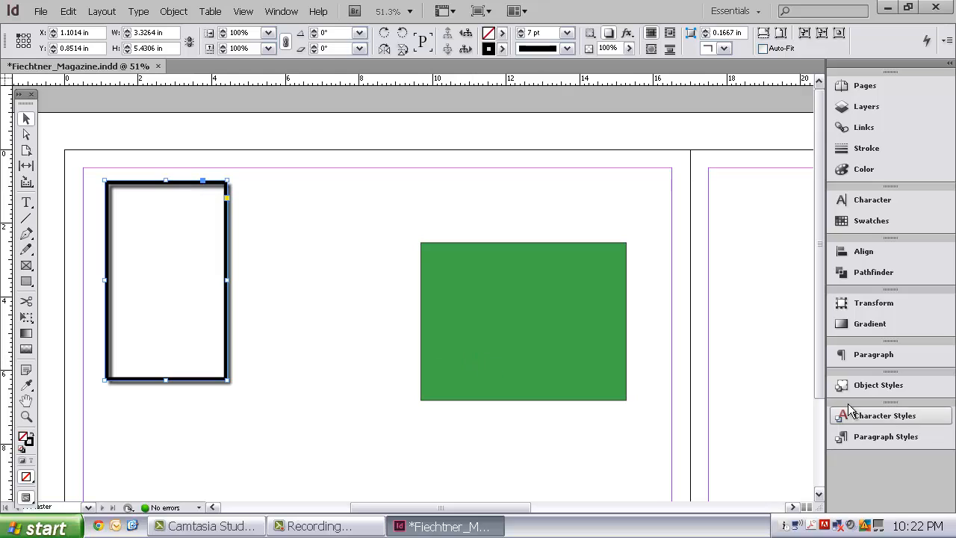
{"action": "left_click", "coordinate": [866, 389]}
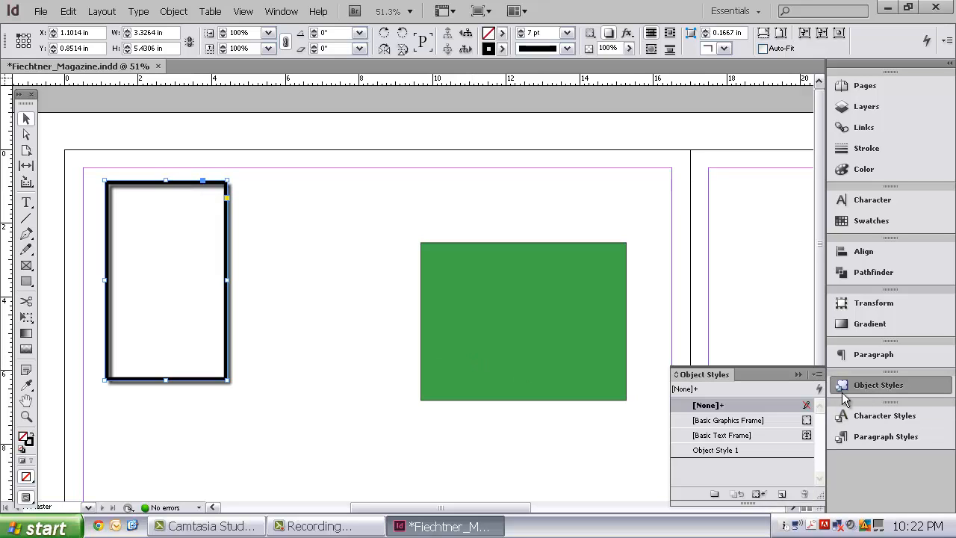
{"action": "left_click", "coordinate": [781, 494]}
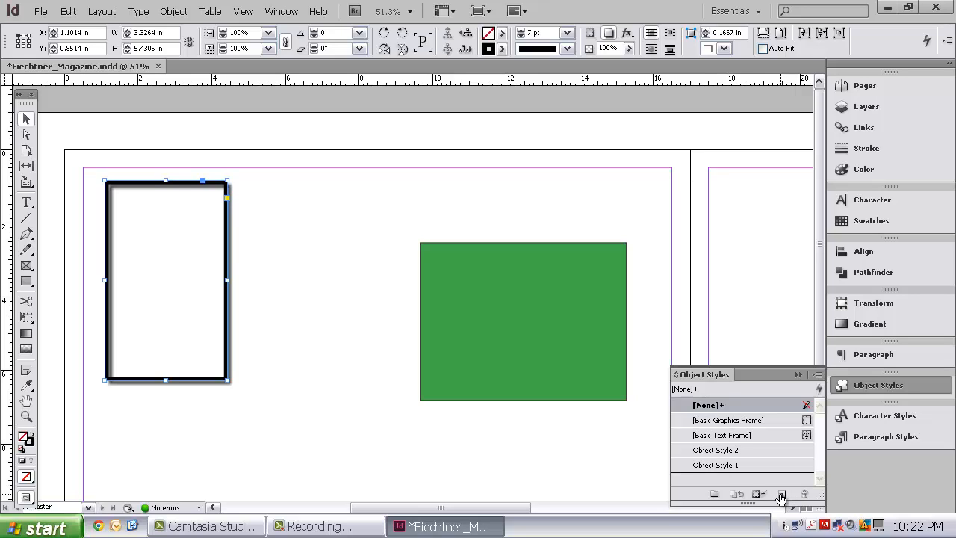
{"action": "left_click", "coordinate": [746, 449]}
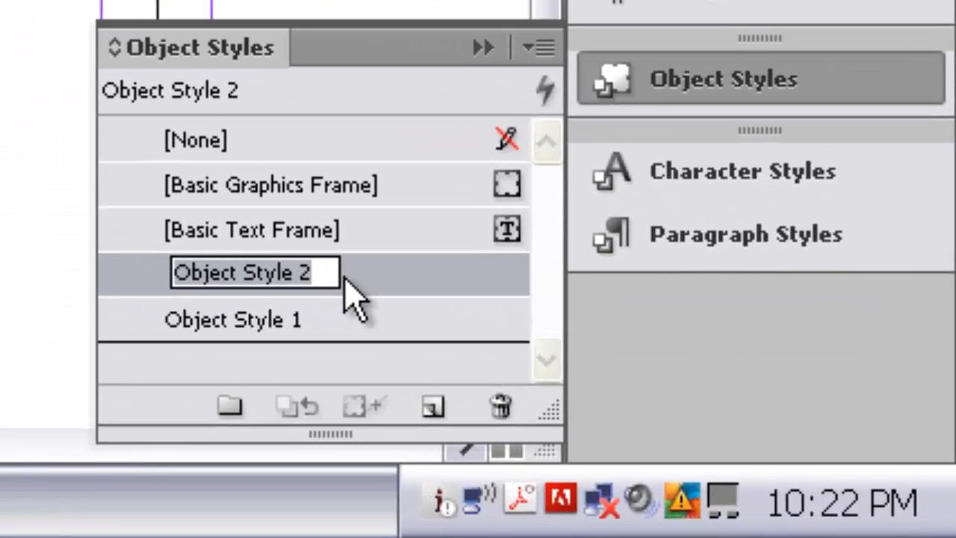
{"action": "type", "text": "photos"}
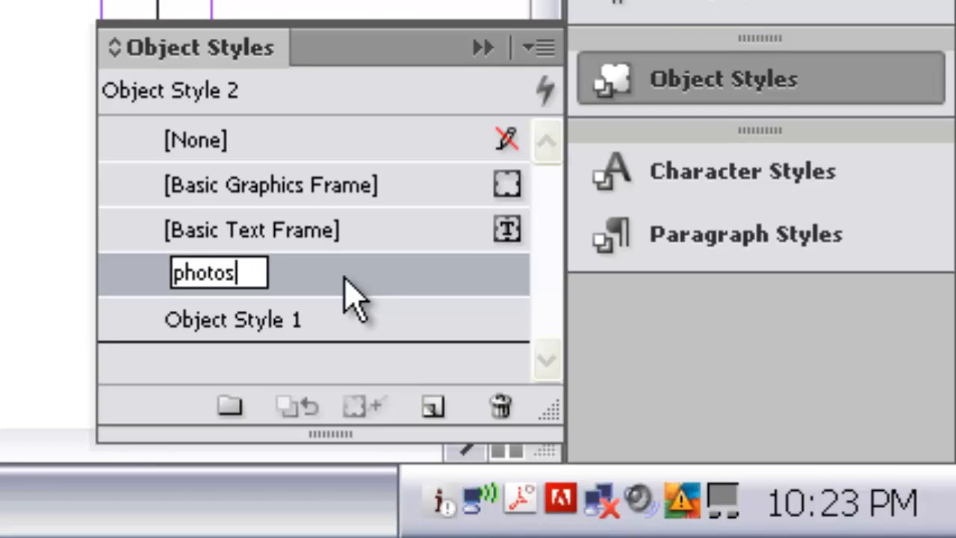
{"action": "key", "text": "BackSpace"}
{"action": "type", "text": "frame"}
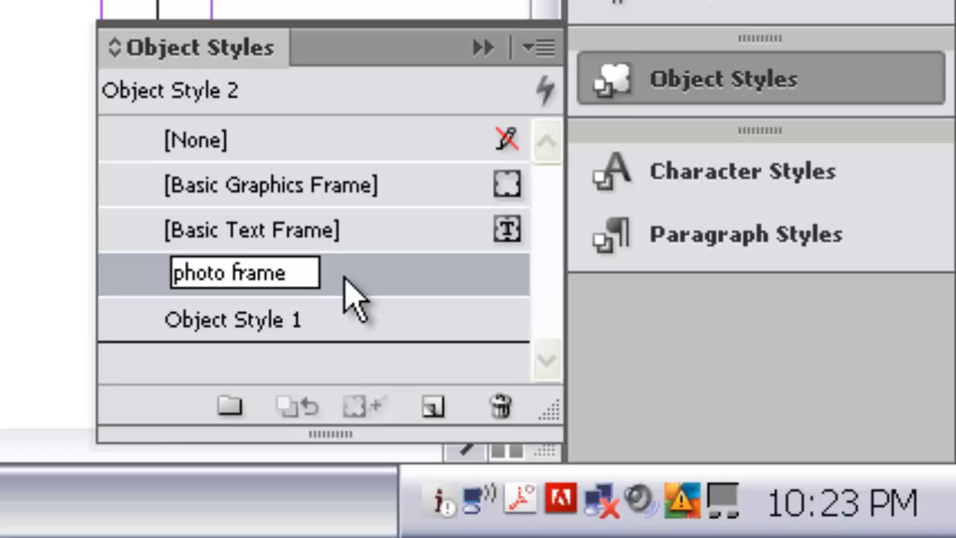
{"action": "key", "text": "Return"}
Apply the "photo frame" object style to the green rectangle and deselect it
{"action": "left_click", "coordinate": [533, 291]}
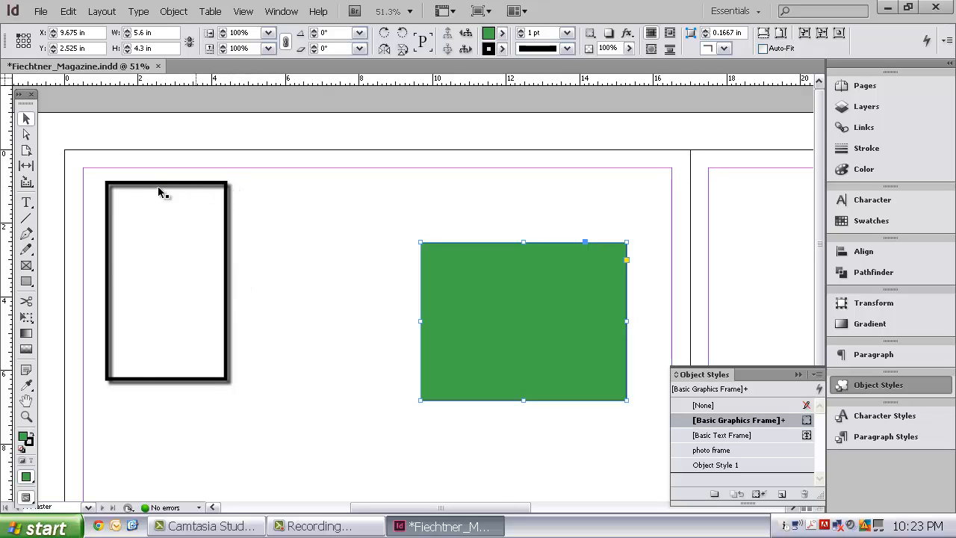
{"action": "left_click", "coordinate": [713, 451]}
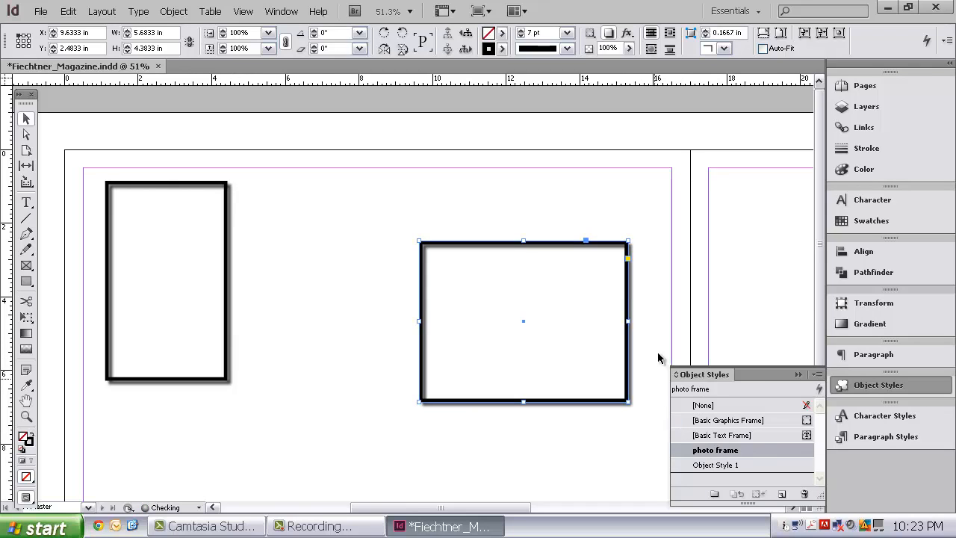
{"action": "left_click", "coordinate": [645, 263]}
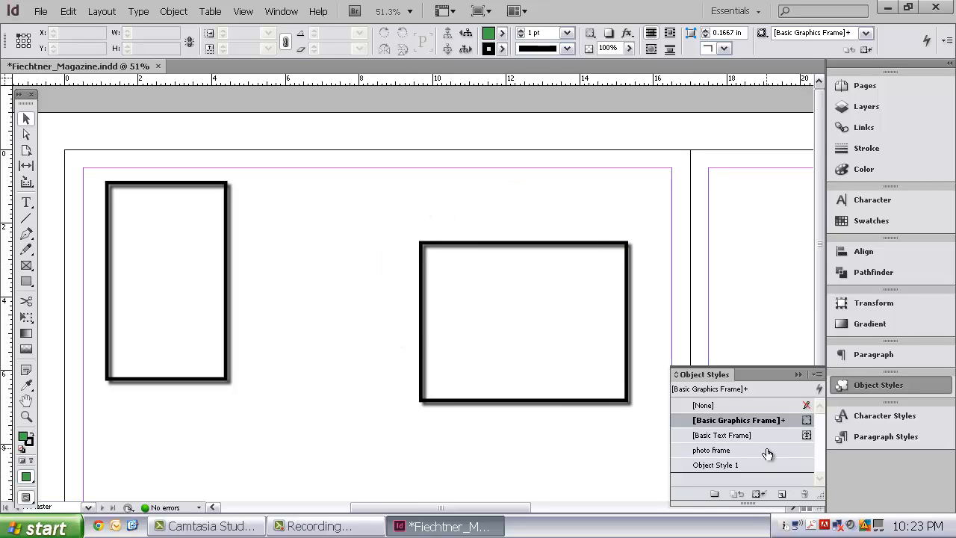
{"action": "left_click", "coordinate": [799, 376]}
Show the paragraph styles and enter random placeholder text in the wide outlined frame
{"action": "left_click", "coordinate": [878, 436]}
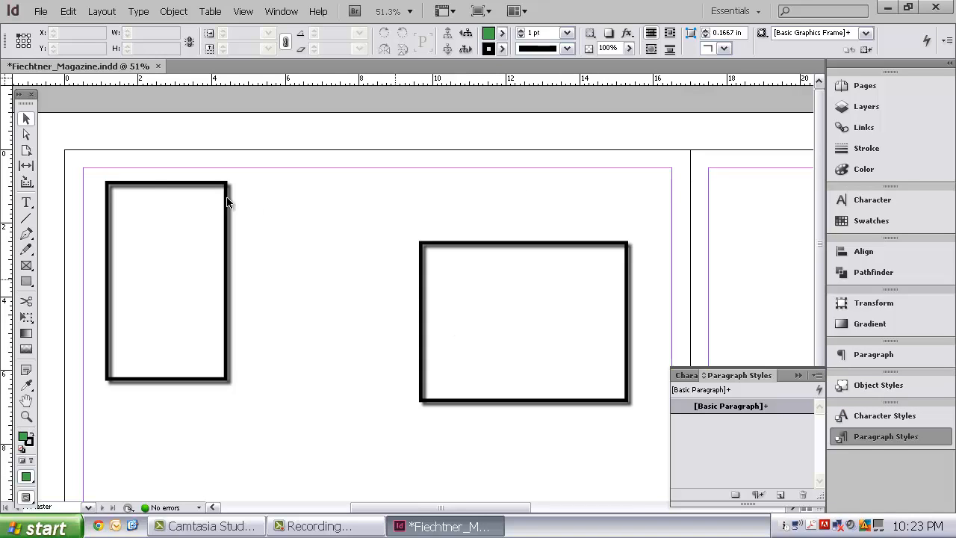
{"action": "key", "text": "t"}
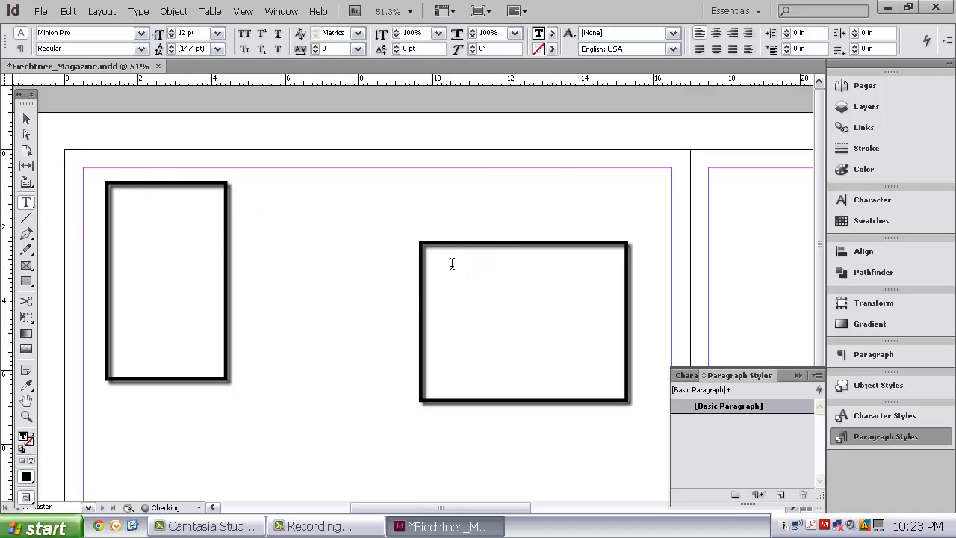
{"action": "left_click", "coordinate": [524, 251]}
{"action": "type", "text": "kdamfgkdkngdfbkjadfnfr dfk"}
Format the wide frame's placeholder text at 30 pt in the AHJ Publicity font
{"action": "left_click_drag", "start_coordinate": [545, 247], "coordinate": [401, 243]}
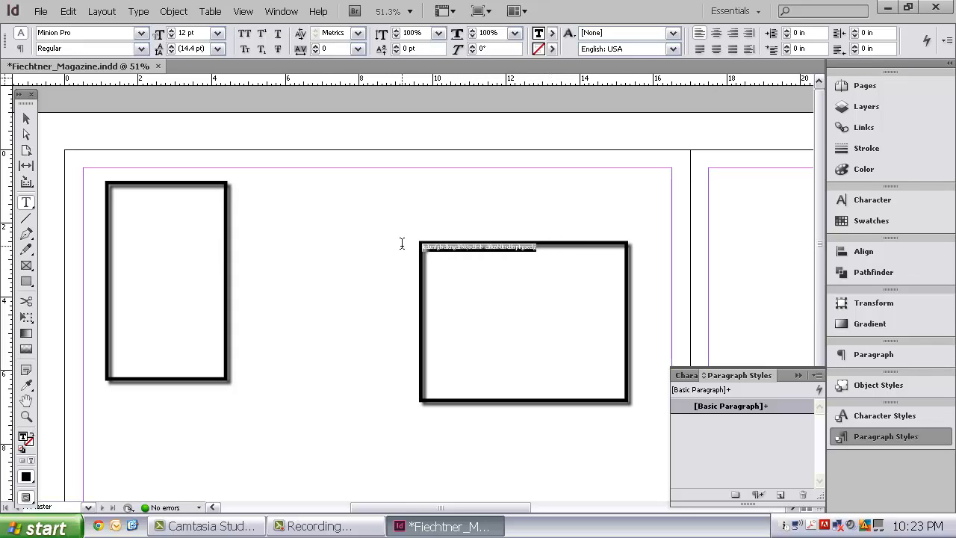
{"action": "left_click", "coordinate": [217, 33]}
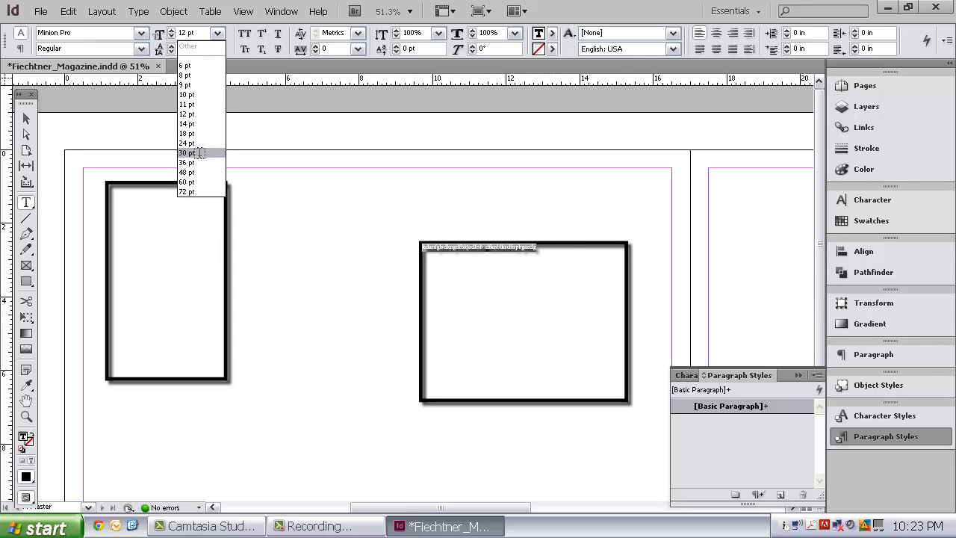
{"action": "left_click", "coordinate": [195, 153]}
{"action": "left_click", "coordinate": [140, 35]}
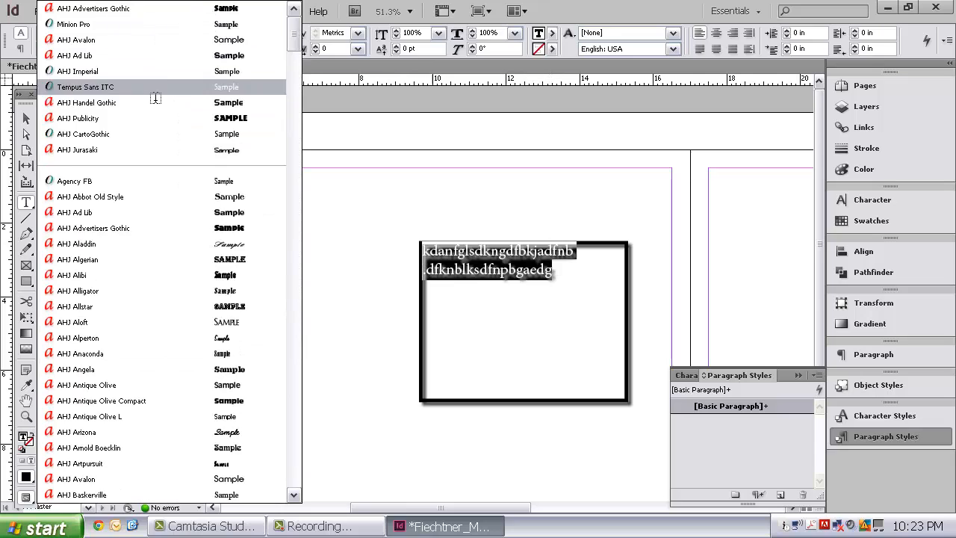
{"action": "left_click", "coordinate": [187, 122]}
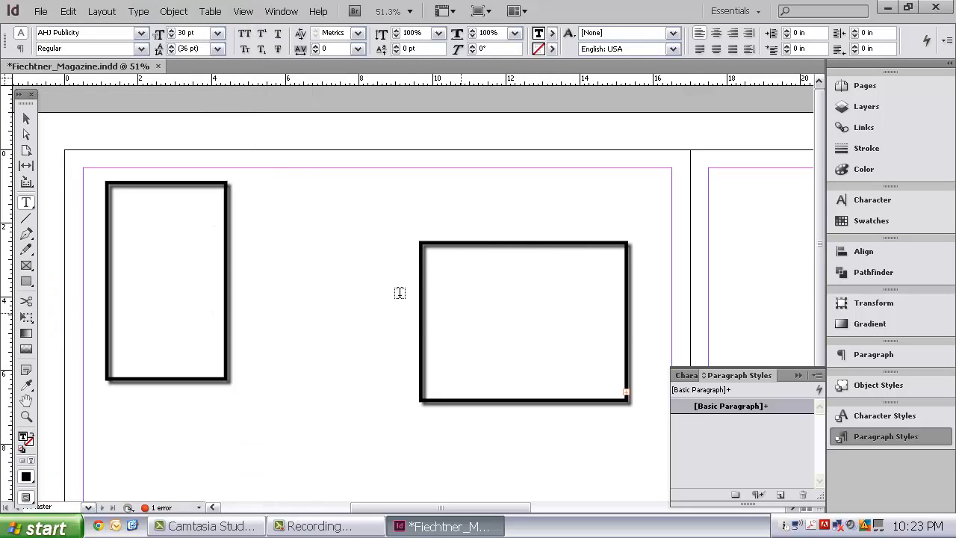
Enlarge the wide text frame from its upper-left corner to about 11.09 by 6.37 in
{"action": "left_click", "coordinate": [26, 118]}
{"action": "left_click", "coordinate": [421, 243]}
{"action": "left_click_drag", "start_coordinate": [419, 242], "coordinate": [219, 168]}
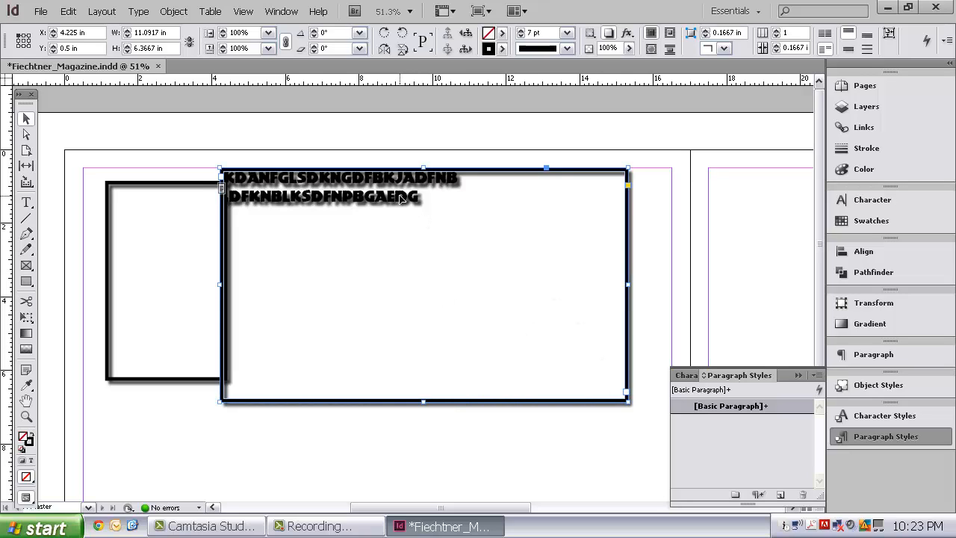
Create a paragraph style from the wide frame's text formatting, apply it there and name it with a first name
{"action": "left_click", "coordinate": [780, 496]}
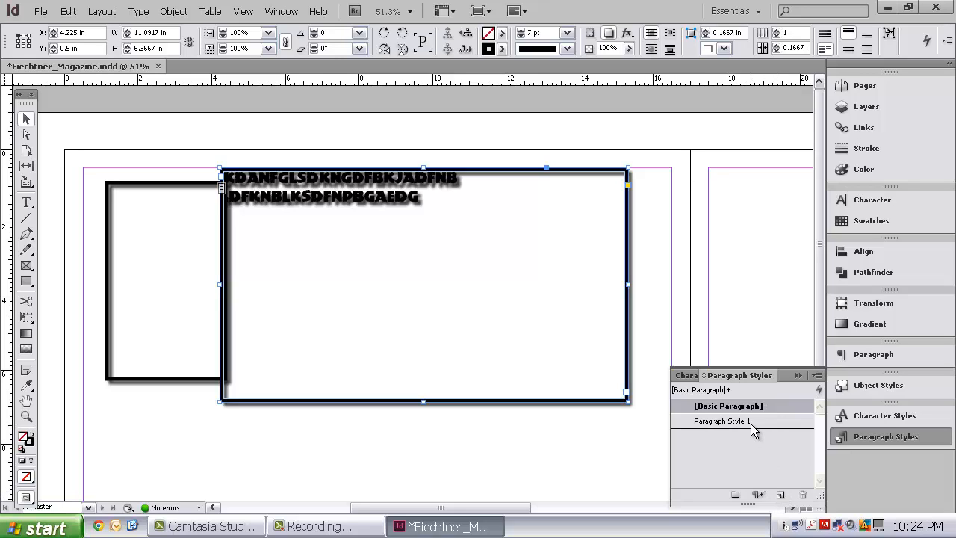
{"action": "left_click", "coordinate": [747, 421]}
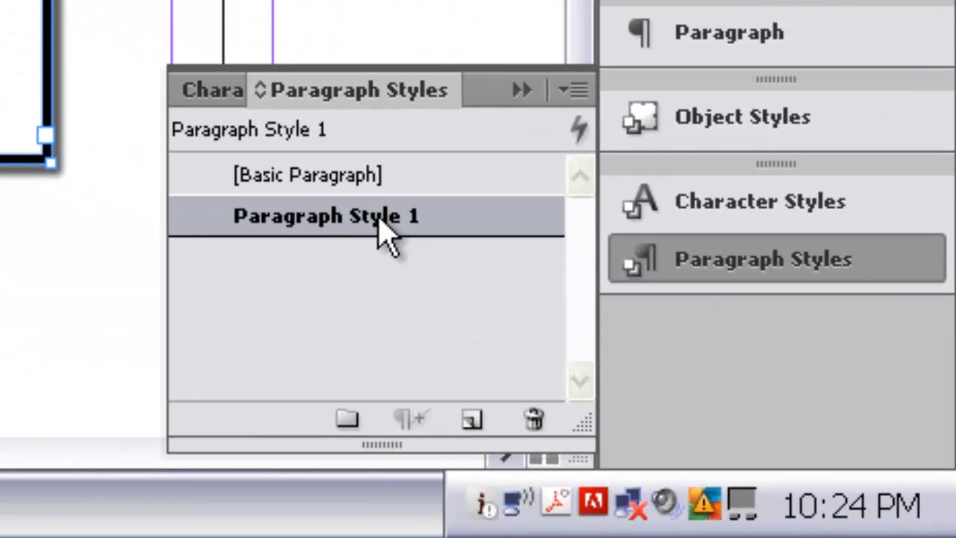
{"action": "left_click", "coordinate": [379, 218]}
{"action": "type", "text": "MAndy"}
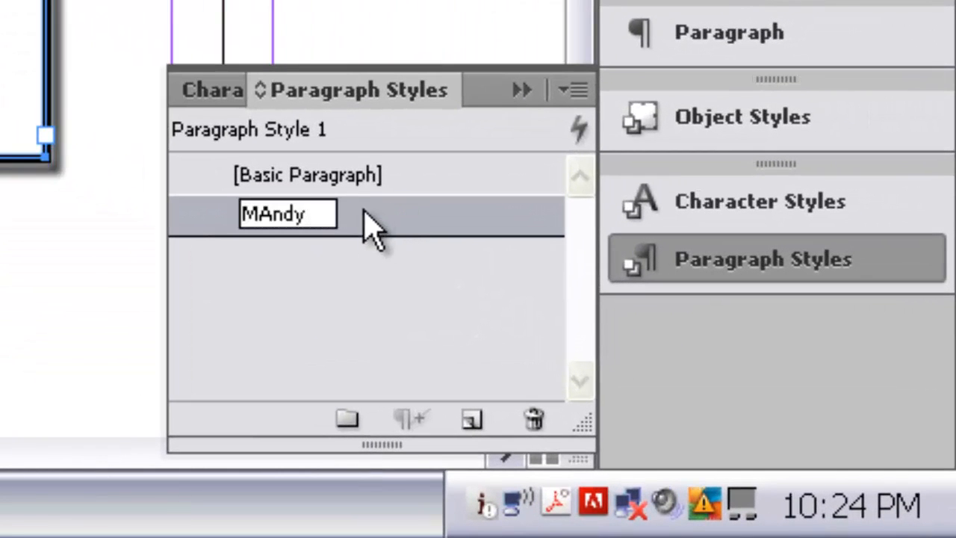
{"action": "left_click", "coordinate": [353, 303]}
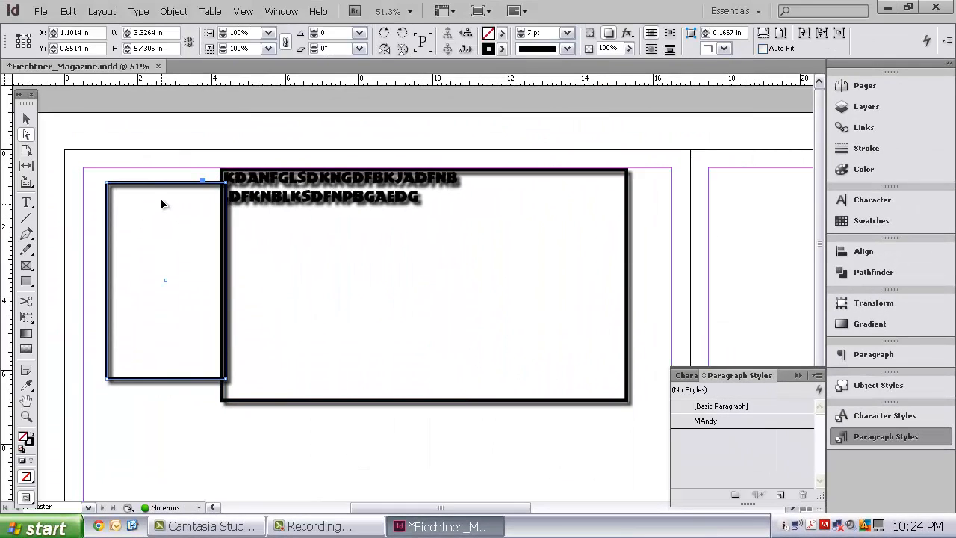
Enter placeholder text in the narrow frame, shifted clear of the wide one, and apply the new custom paragraph style to that text
{"action": "left_click_drag", "start_coordinate": [162, 202], "coordinate": [134, 203]}
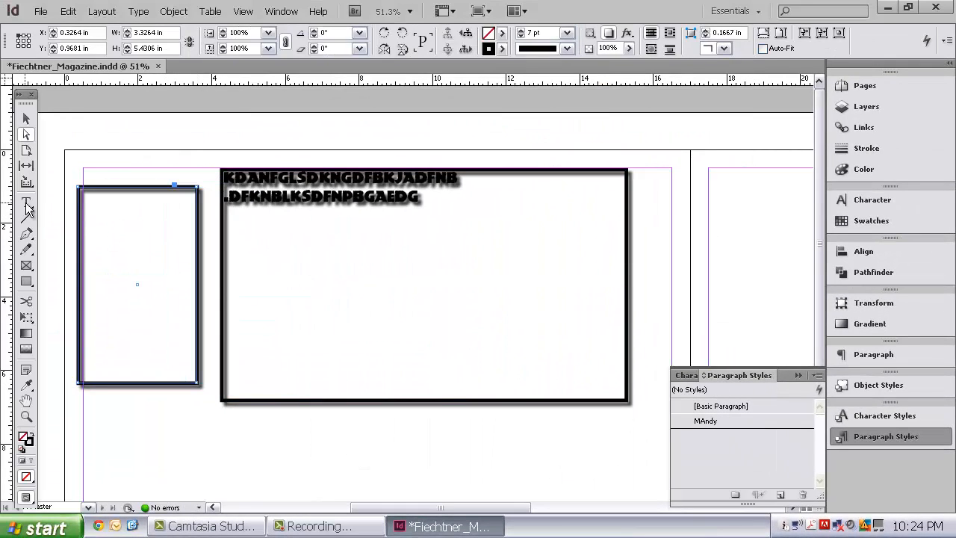
{"action": "left_click", "coordinate": [26, 202]}
{"action": "left_click", "coordinate": [96, 200]}
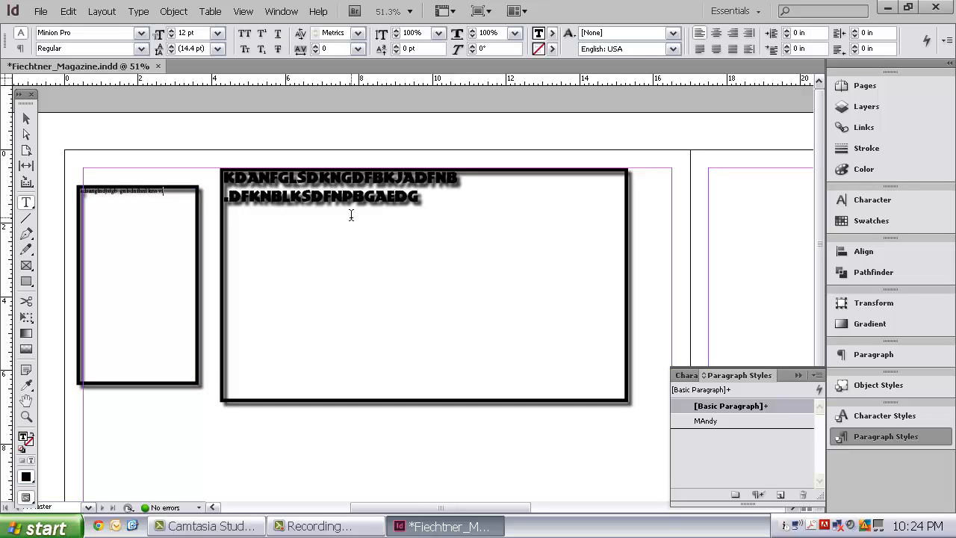
{"action": "left_click_drag", "start_coordinate": [170, 193], "coordinate": [73, 192]}
{"action": "left_click", "coordinate": [712, 421]}
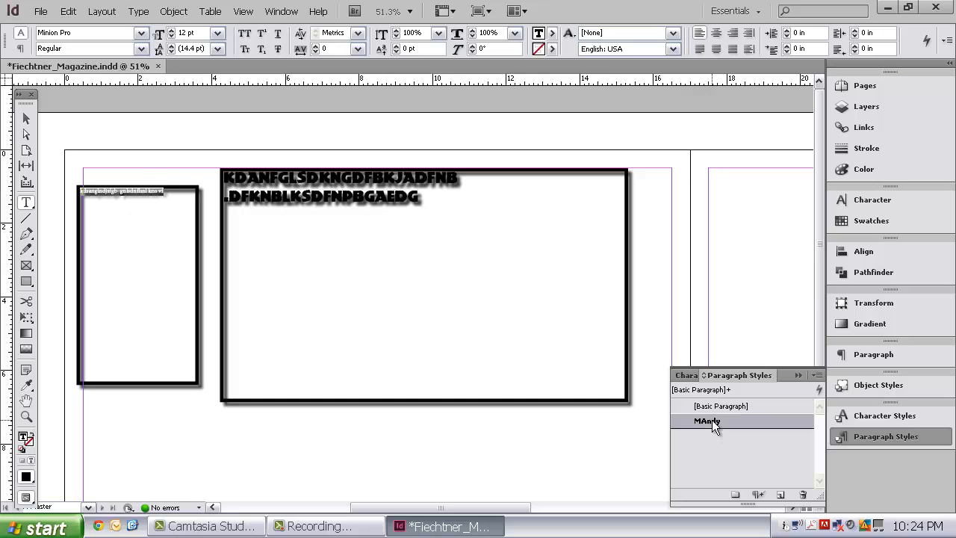
Enlarge the narrow text frame to about 7.57 by 8.11 in and move it below the wide frame
{"action": "left_click", "coordinate": [26, 119]}
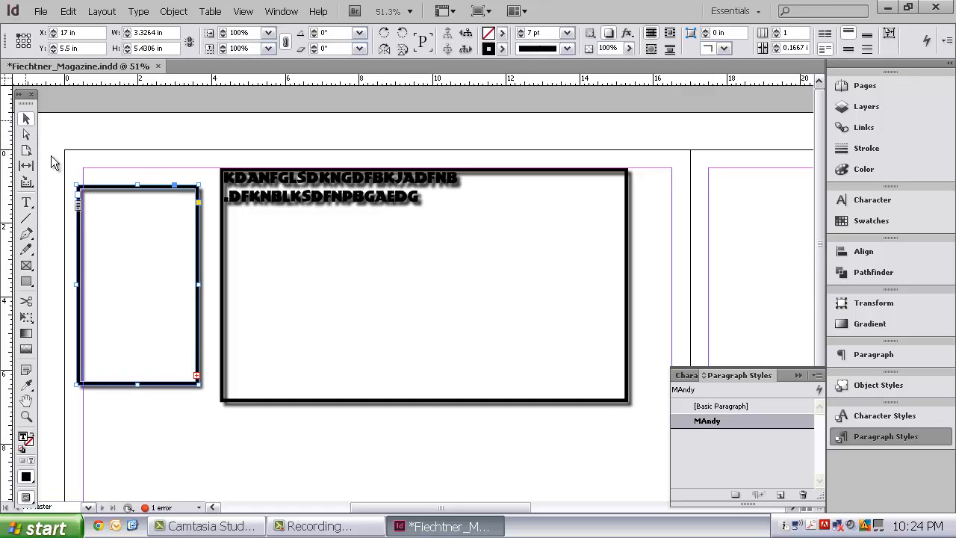
{"action": "left_click_drag", "start_coordinate": [197, 382], "coordinate": [353, 481]}
{"action": "left_click_drag", "start_coordinate": [132, 200], "coordinate": [285, 426]}
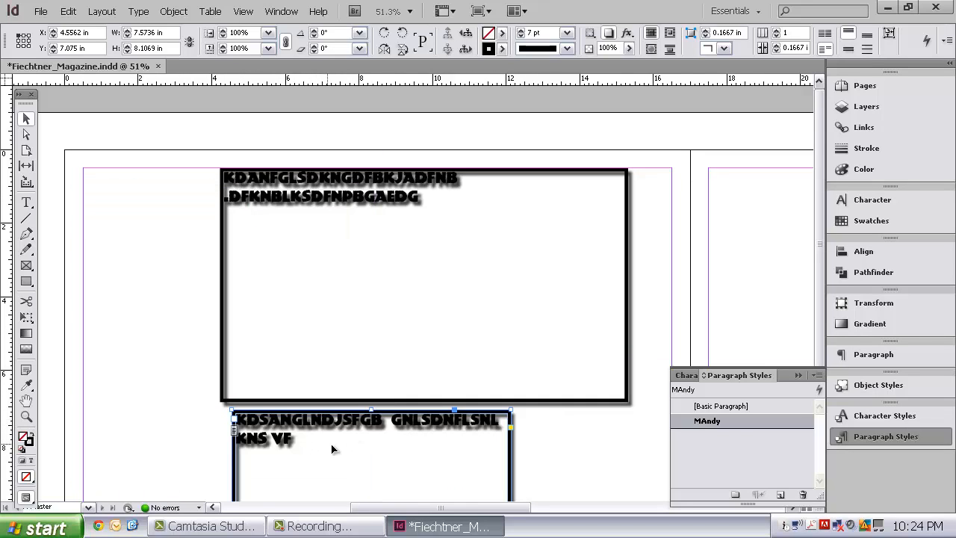
Leave text editing in the lower frame, keeping the frame selected, and collapse the paragraph styles list
{"action": "double_click", "coordinate": [294, 435]}
{"action": "left_click", "coordinate": [29, 120]}
{"action": "double_click", "coordinate": [297, 418]}
{"action": "key", "text": "Escape"}
{"action": "left_click", "coordinate": [798, 375]}
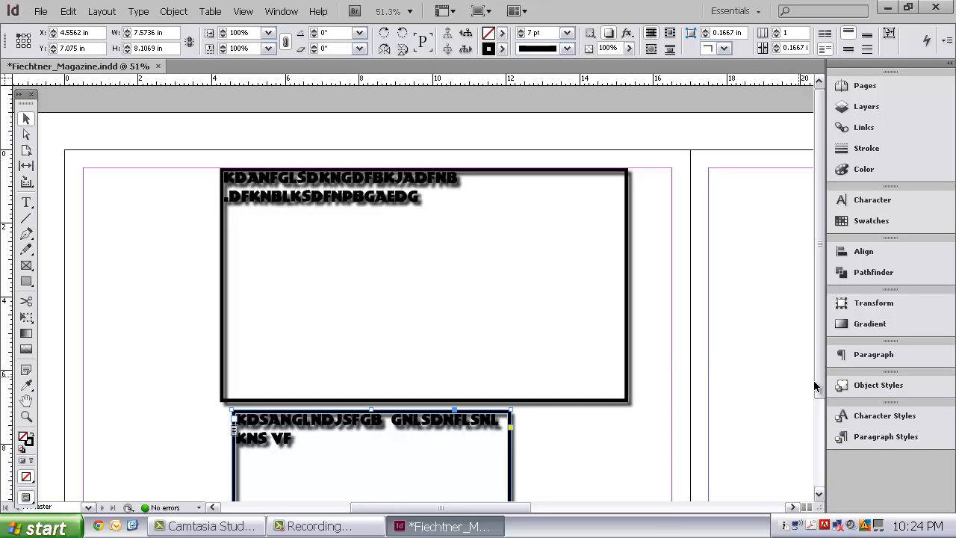